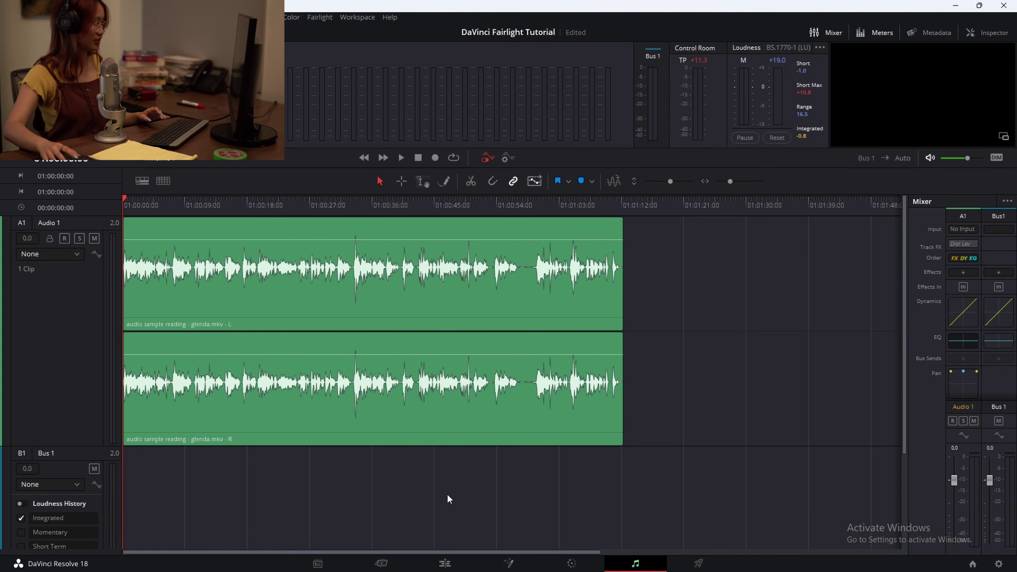
Play the opening seconds of the Audio 1 clip to hear the unprocessed recording
{"action": "key", "text": "space"}
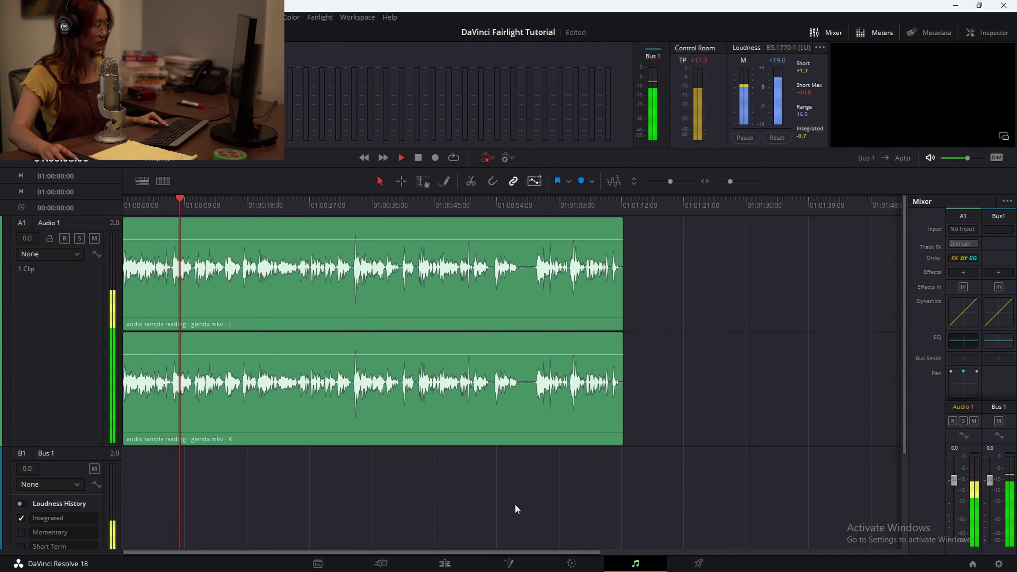
{"action": "key", "text": "space"}
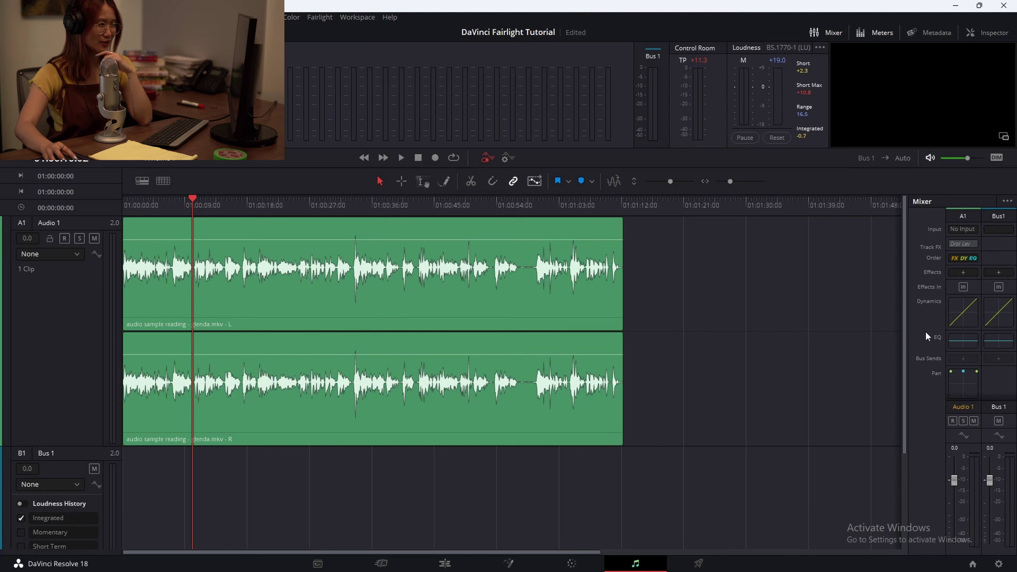
Examine the restoration effects, Dynamics settings and Equalizer settings available for the Audio 1 track
{"action": "left_click", "coordinate": [963, 269]}
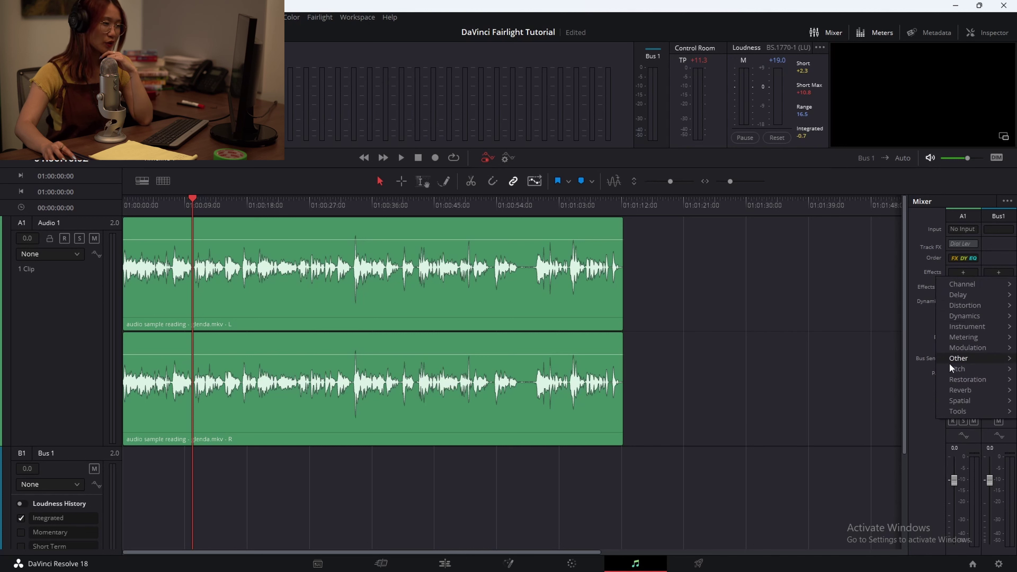
{"action": "mouse_move", "coordinate": [963, 381]}
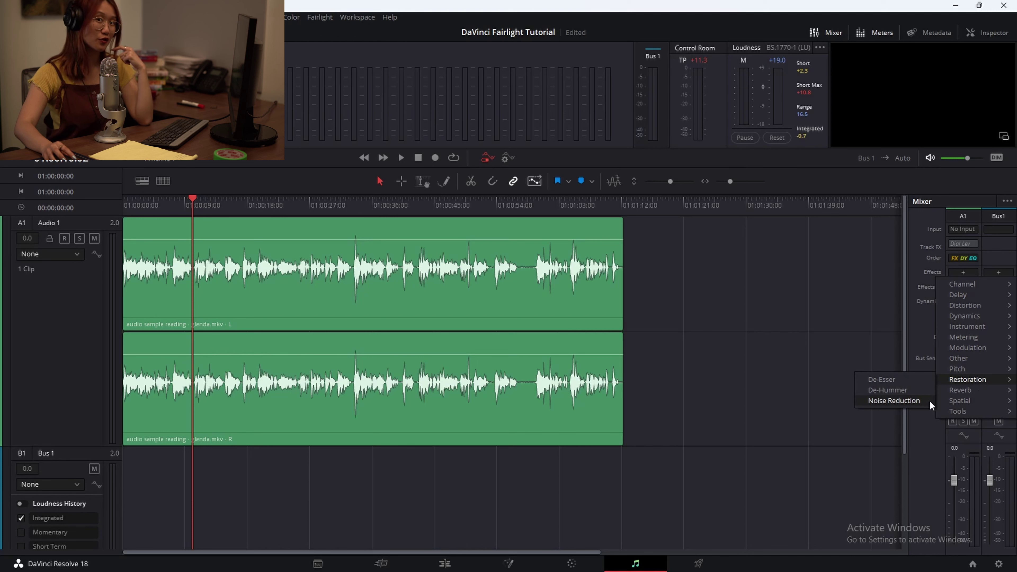
{"action": "left_click", "coordinate": [920, 326]}
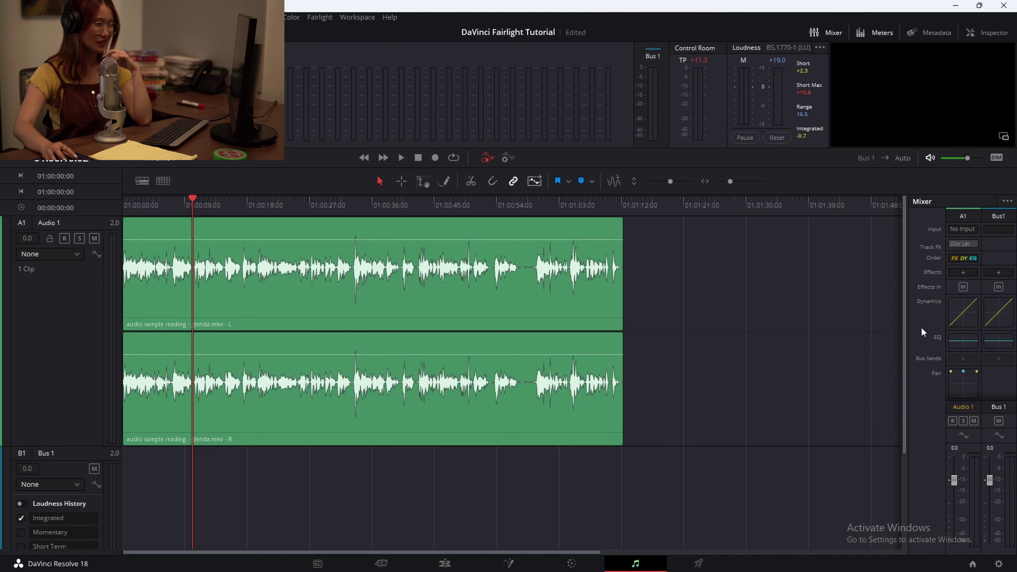
{"action": "double_click", "coordinate": [964, 317]}
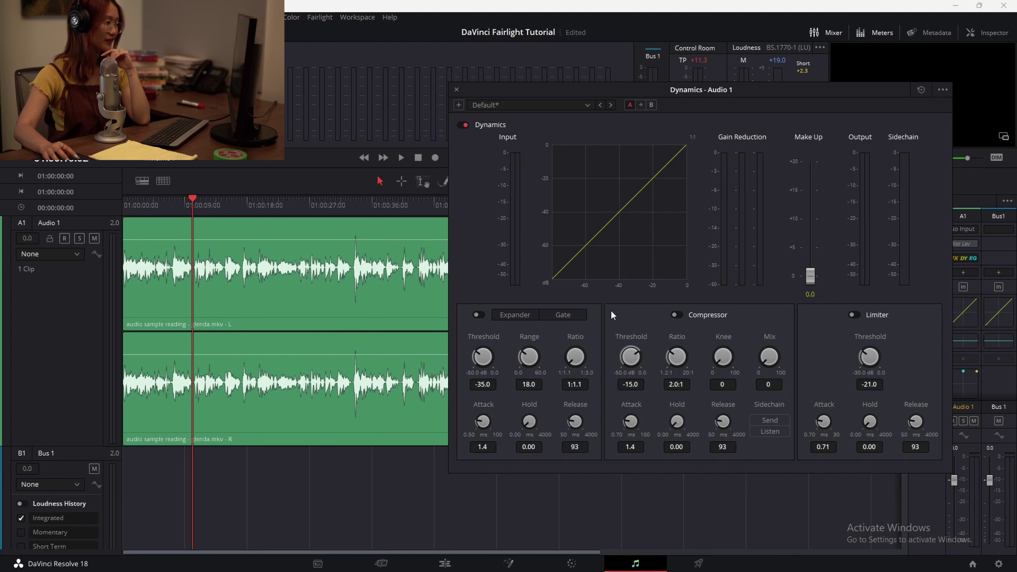
{"action": "left_click", "coordinate": [456, 90]}
{"action": "left_click", "coordinate": [974, 338]}
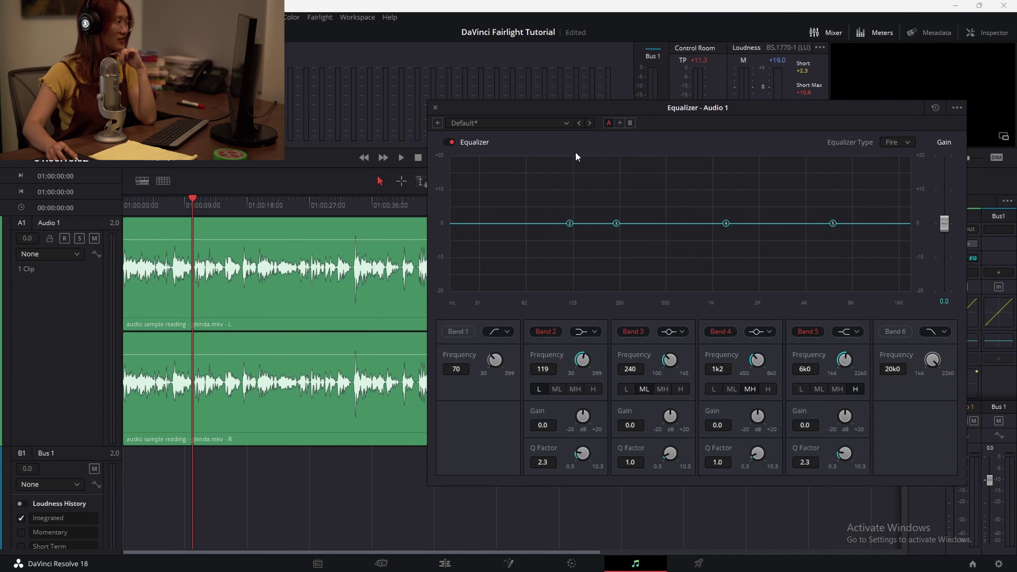
{"action": "left_click", "coordinate": [436, 107]}
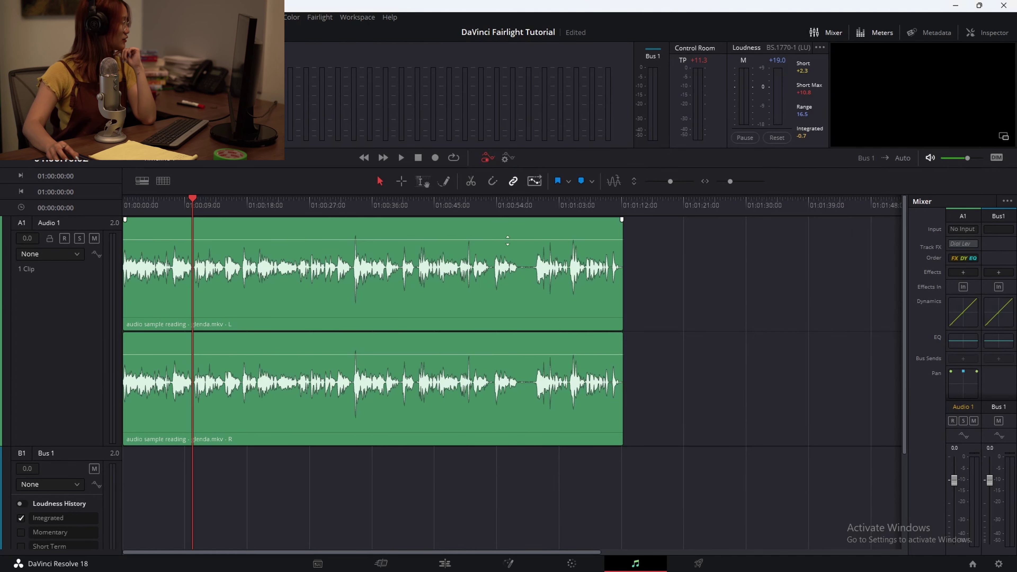
Insert the Noise Reduction effect on Audio 1 in Manual mode and audition the clip with Listen to Noise Only enabled
{"action": "left_click", "coordinate": [962, 271]}
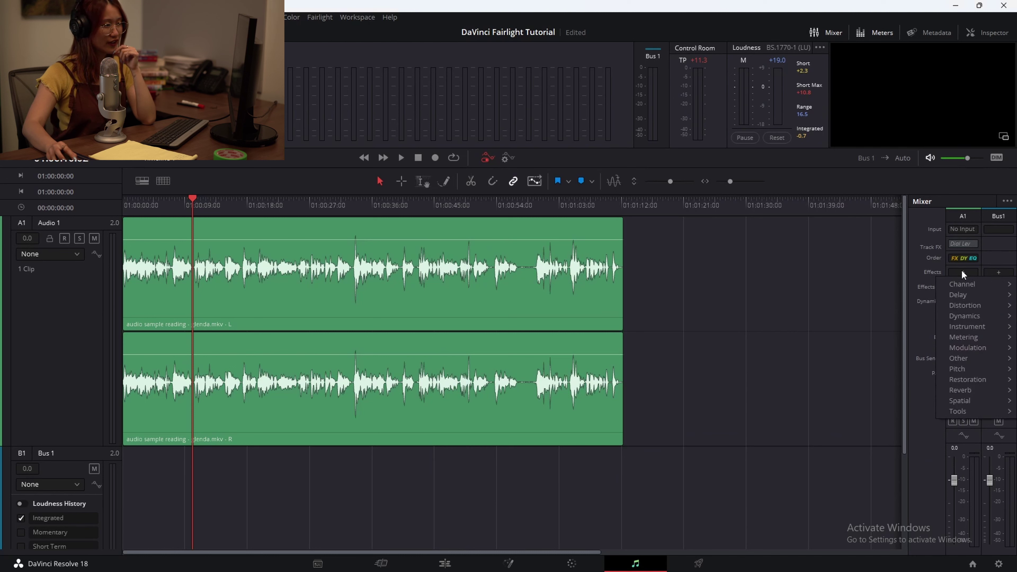
{"action": "mouse_move", "coordinate": [972, 377]}
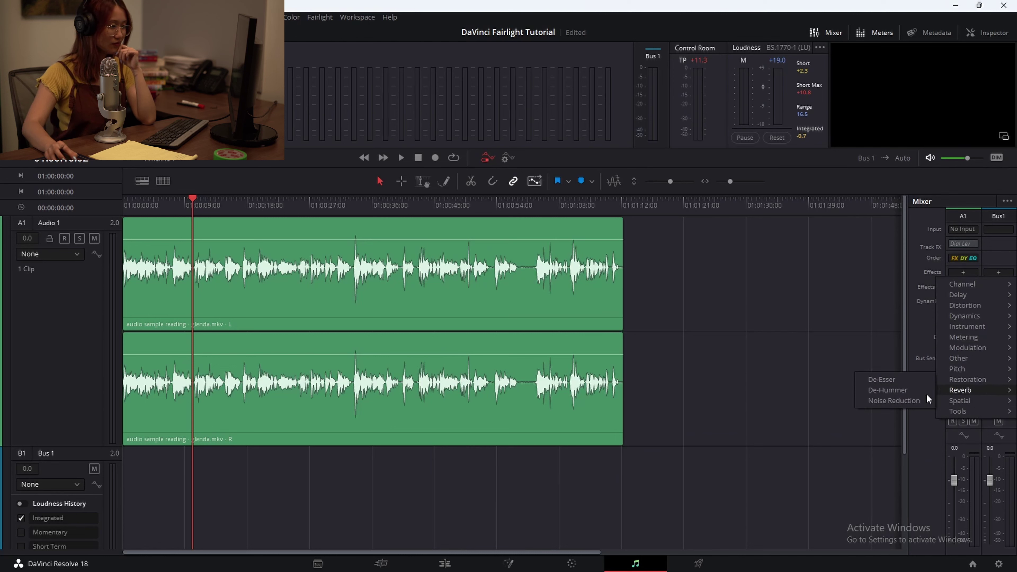
{"action": "left_click", "coordinate": [915, 403]}
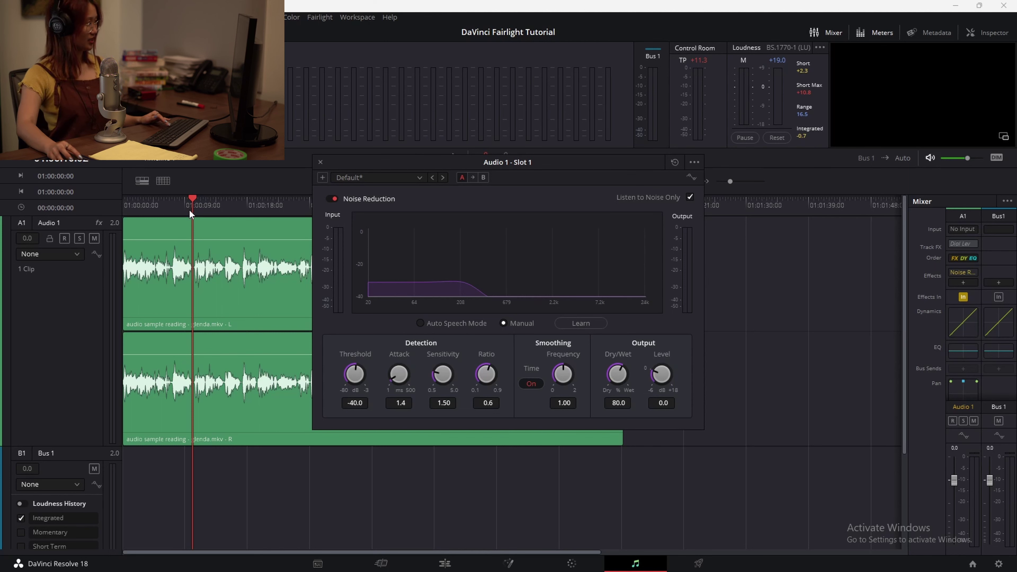
{"action": "left_click", "coordinate": [190, 199]}
{"action": "key", "text": "space"}
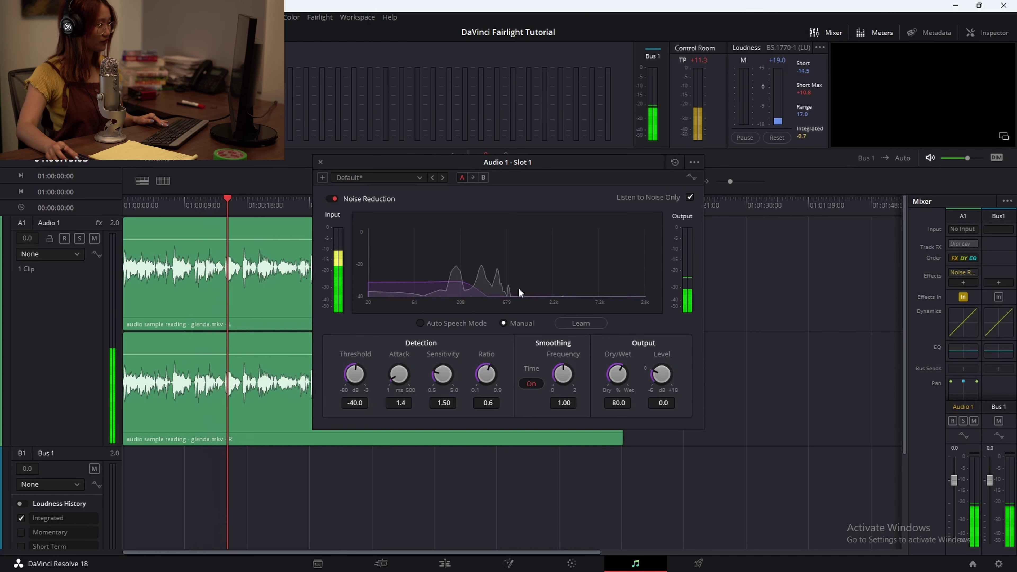
{"action": "key", "text": "space"}
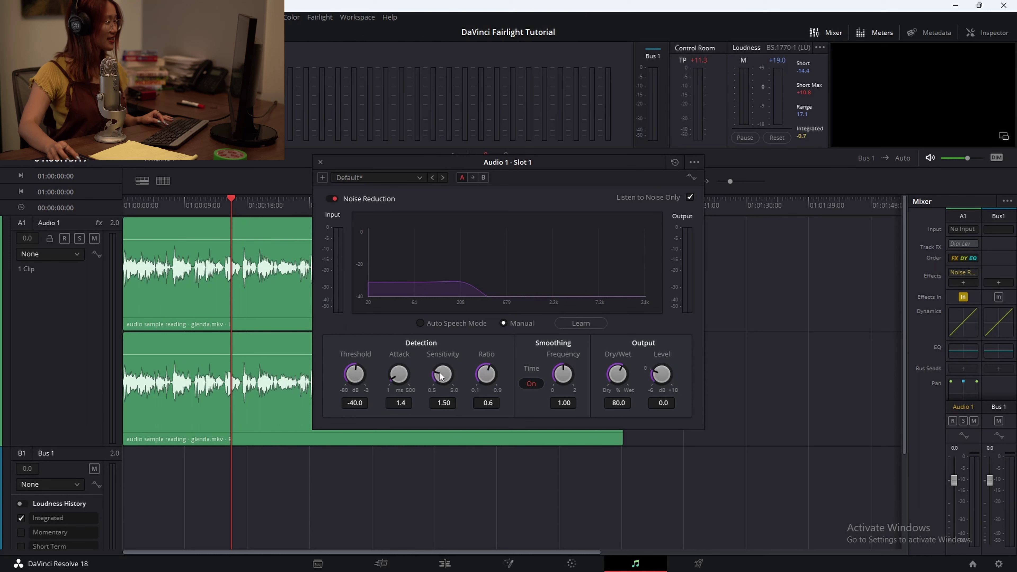
Try the noise reduction sensitivity at 5.00, settle on 4.03, and audition the extracted noise
{"action": "left_click_drag", "start_coordinate": [446, 376], "coordinate": [556, 390]}
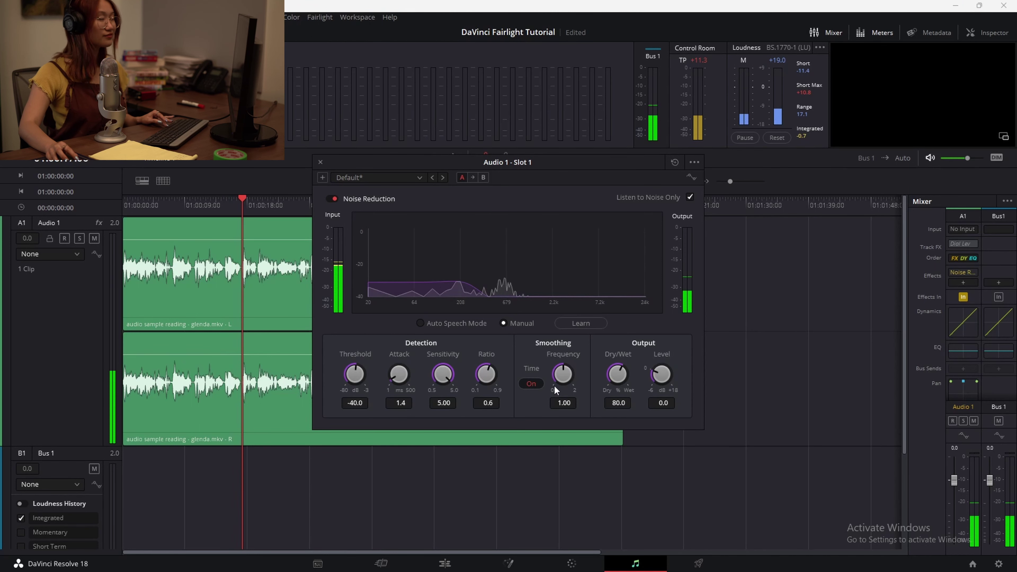
{"action": "key", "text": "space"}
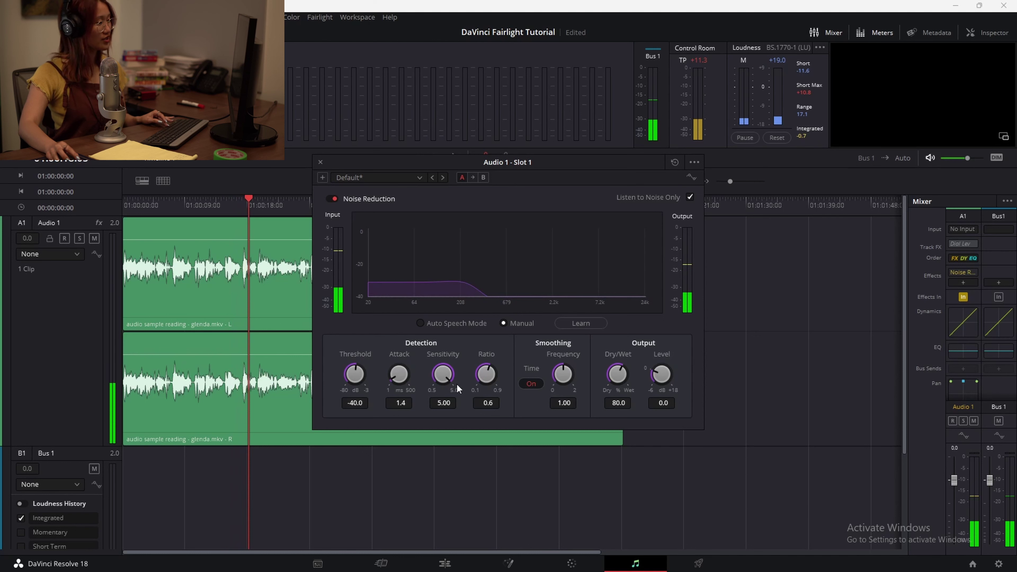
{"action": "left_click_drag", "start_coordinate": [456, 383], "coordinate": [438, 381]}
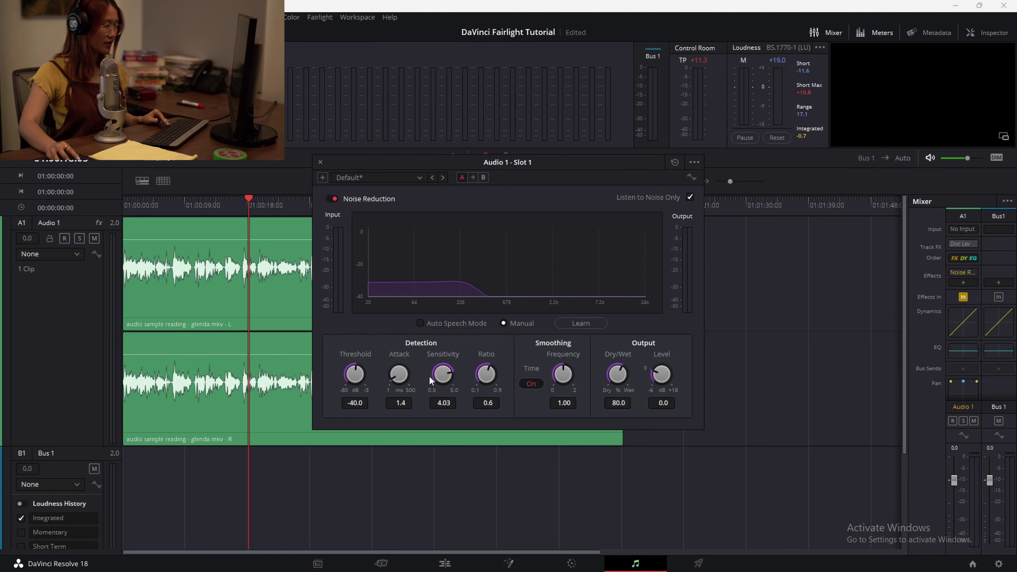
{"action": "key", "text": "space"}
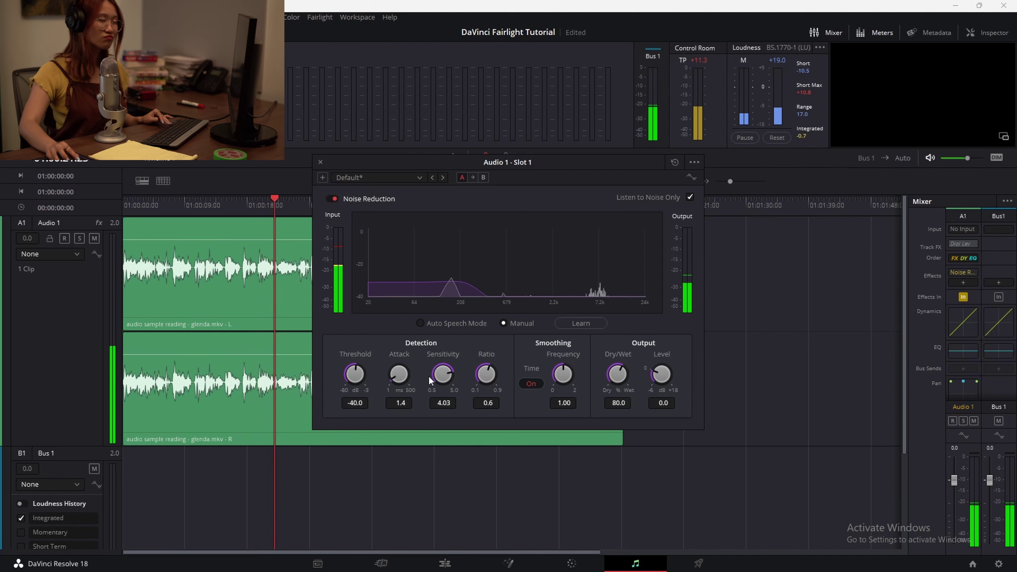
{"action": "key", "text": "space"}
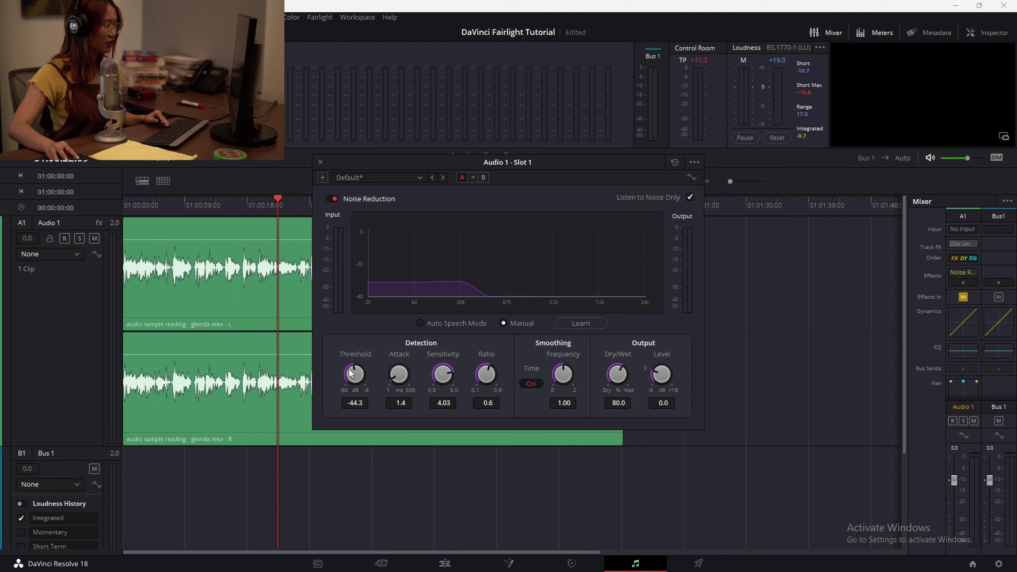
Set the noise reduction threshold to -30.9 dB and test slower attack times up to 126.6 ms before returning to 1.4 ms
{"action": "left_click_drag", "start_coordinate": [361, 369], "coordinate": [405, 389]}
{"action": "key", "text": "space"}
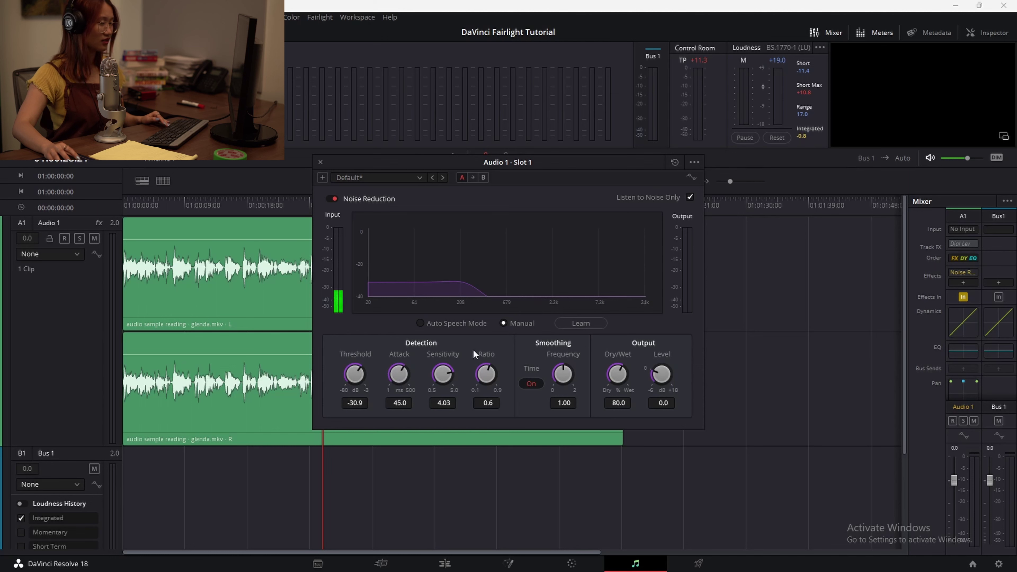
{"action": "key", "text": "space"}
{"action": "left_click_drag", "start_coordinate": [377, 389], "coordinate": [431, 383]}
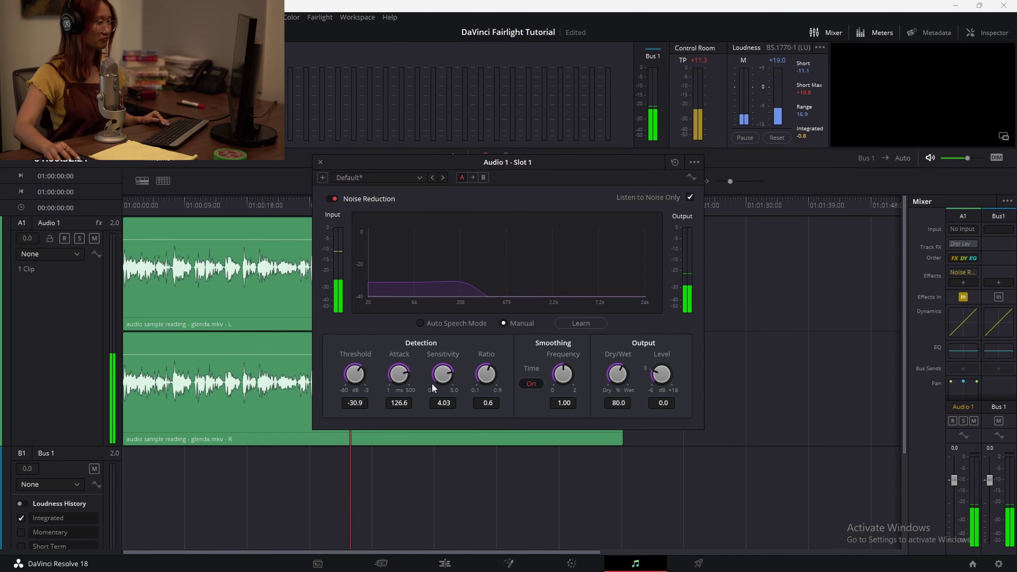
{"action": "left_click_drag", "start_coordinate": [430, 383], "coordinate": [323, 374]}
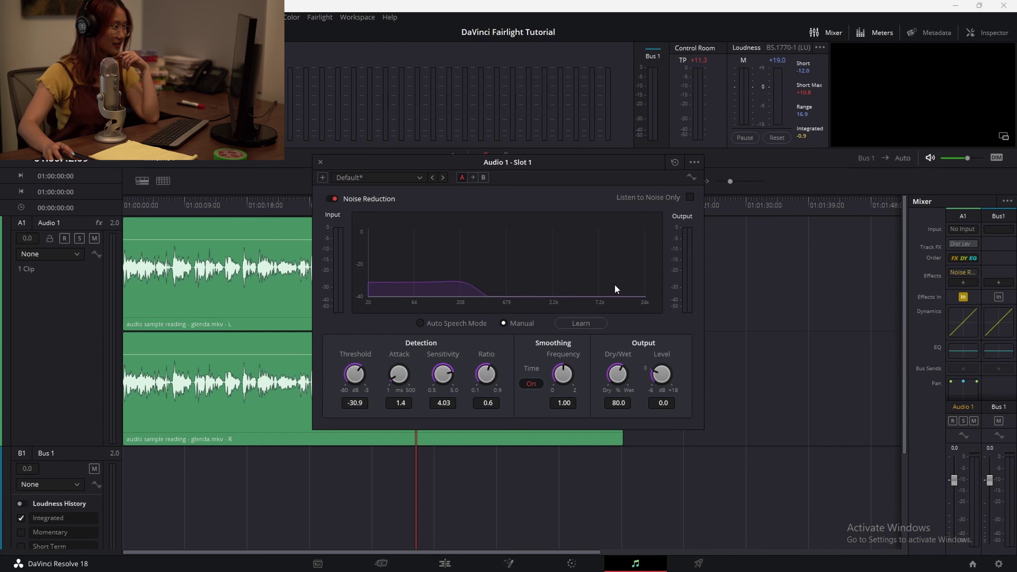
Audition the processed voice with Listen to Noise Only disabled and set the noise reduction attack to 1.2 ms
{"action": "left_click", "coordinate": [245, 208]}
{"action": "key", "text": "space"}
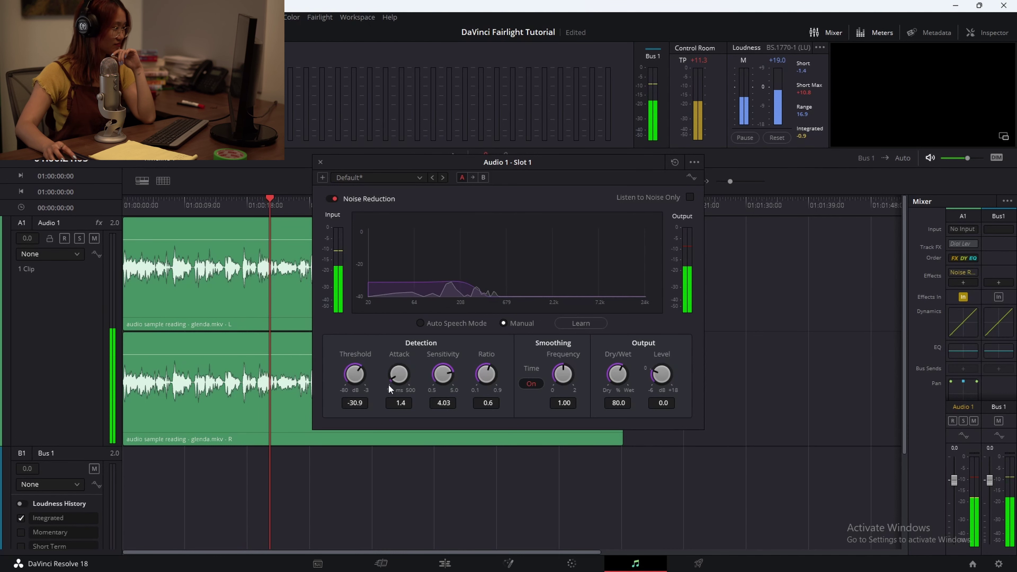
{"action": "left_click_drag", "start_coordinate": [387, 384], "coordinate": [381, 383]}
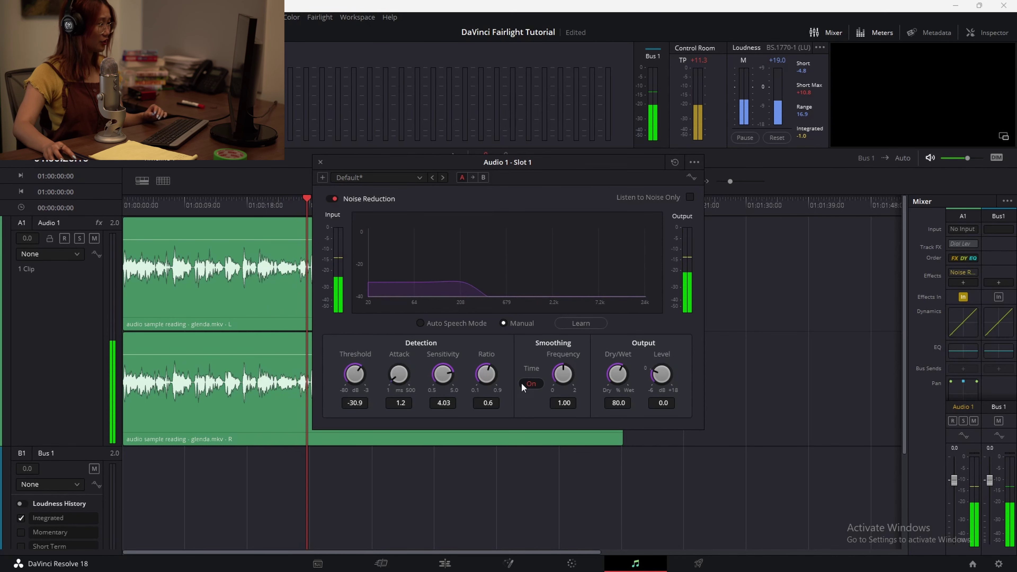
{"action": "key", "text": "space"}
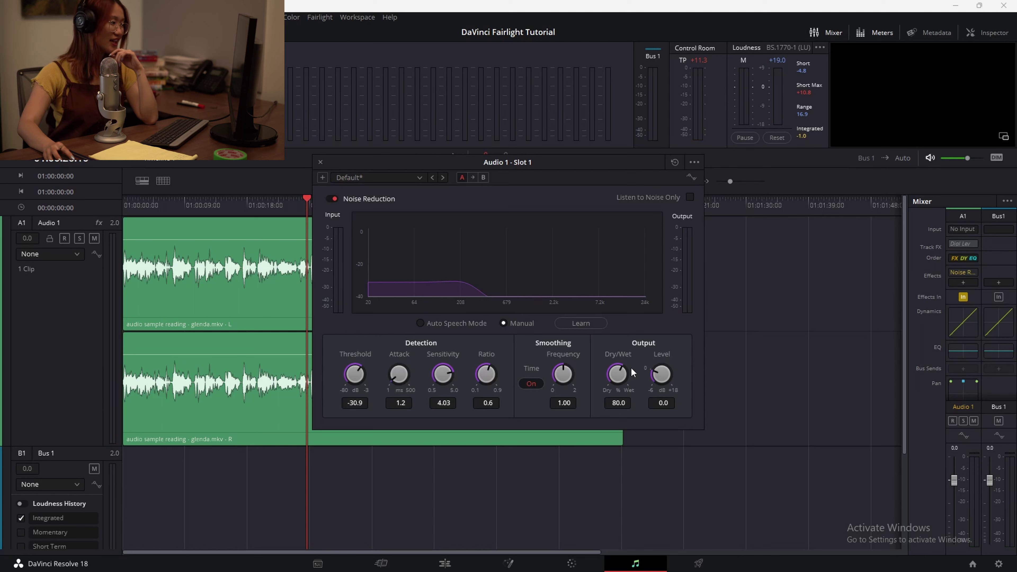
Compare the voice with the noise reduction Dry/Wet mix at 100% and at 0%
{"action": "left_click_drag", "start_coordinate": [630, 380], "coordinate": [631, 384]}
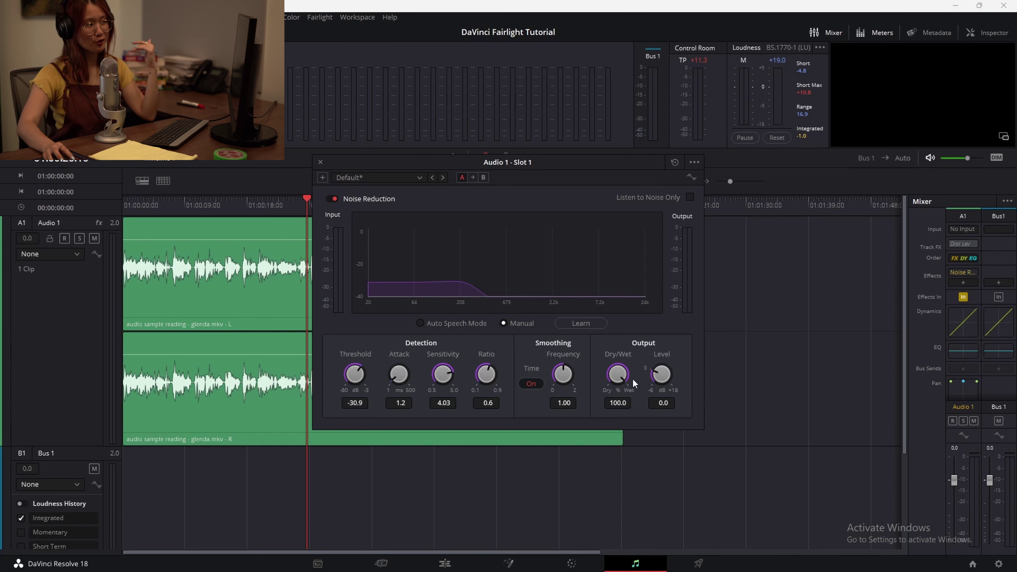
{"action": "key", "text": "space"}
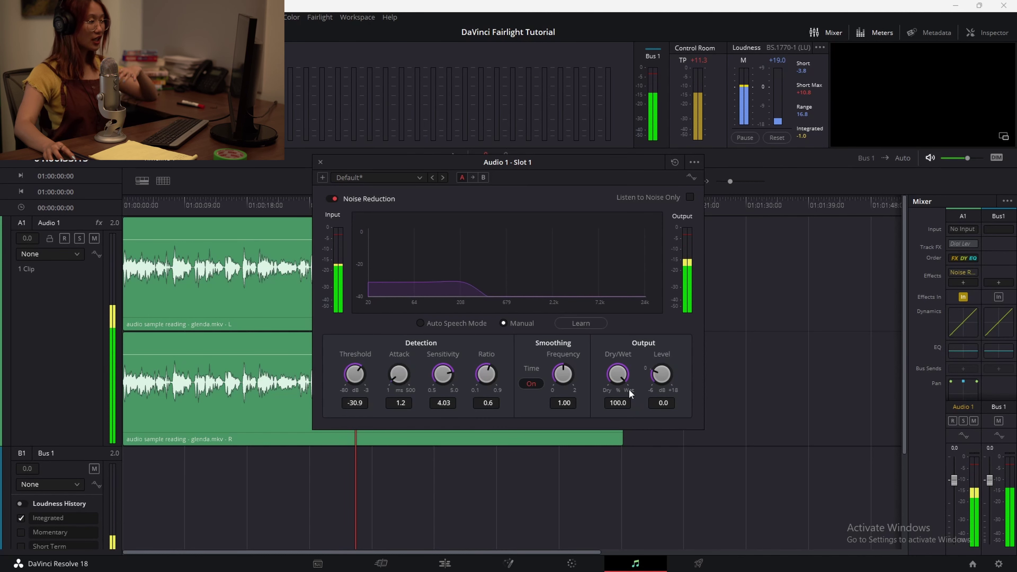
{"action": "left_click_drag", "start_coordinate": [628, 373], "coordinate": [593, 384]}
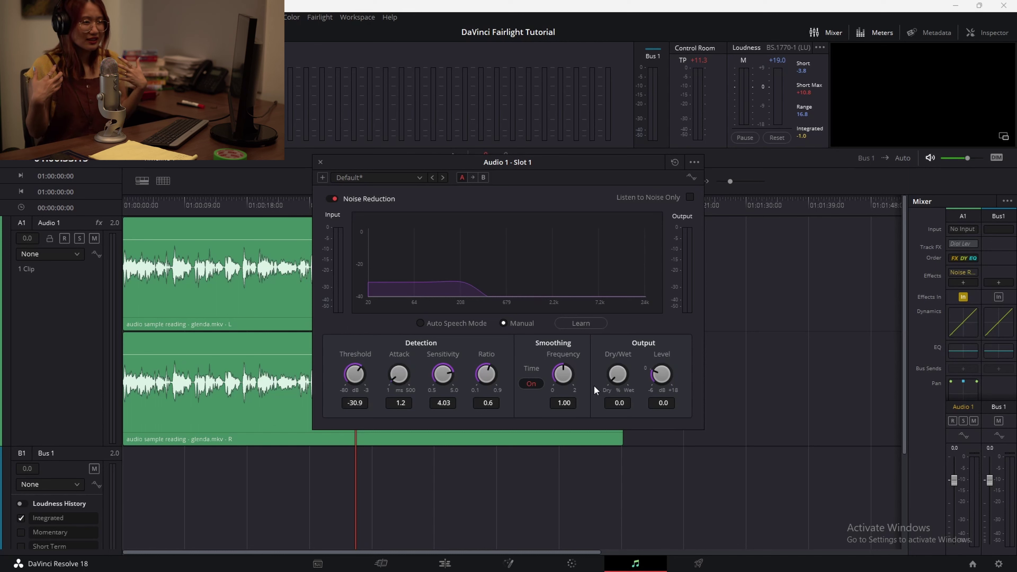
{"action": "left_click", "coordinate": [248, 213]}
{"action": "key", "text": "space"}
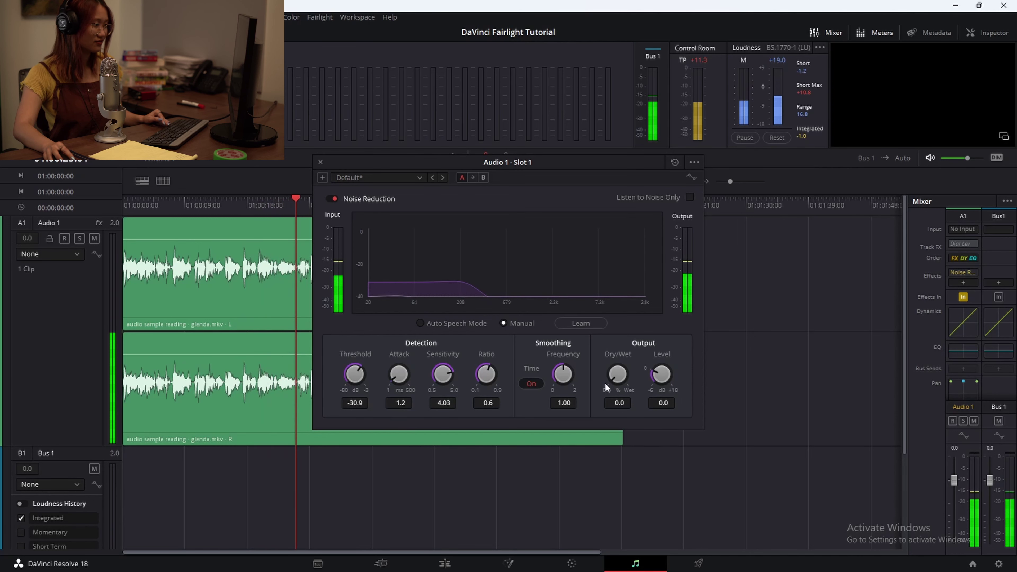
Set the noise reduction Dry/Wet mix to 65% while auditioning the clip, and close the effect's settings
{"action": "left_click_drag", "start_coordinate": [597, 380], "coordinate": [628, 331]}
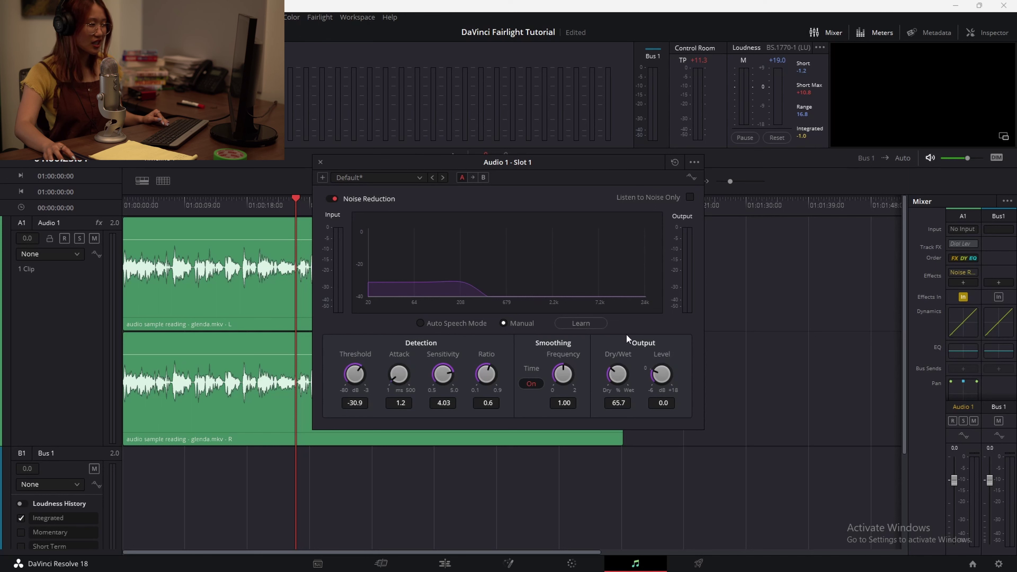
{"action": "key", "text": "space"}
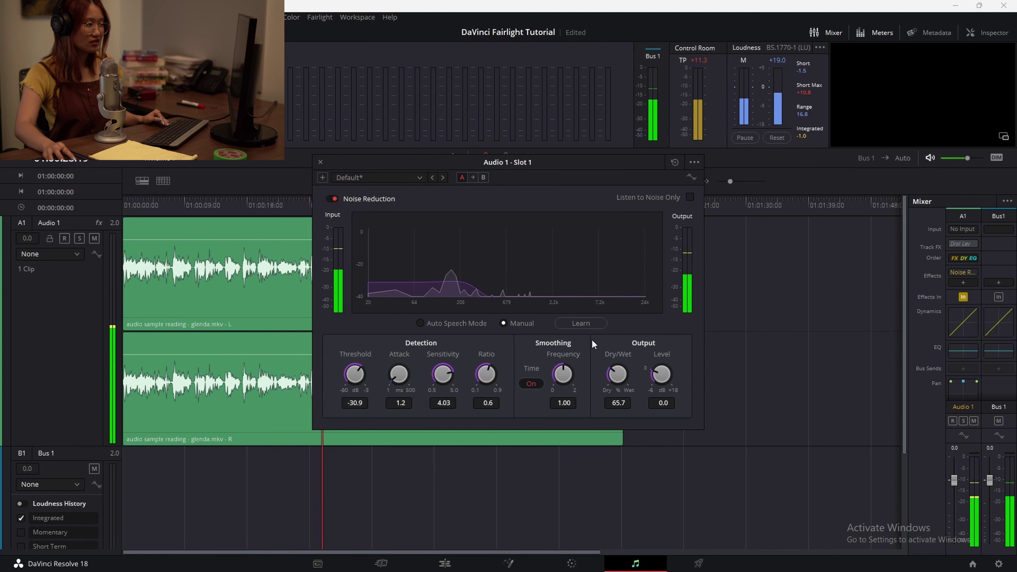
{"action": "left_click_drag", "start_coordinate": [606, 361], "coordinate": [603, 362]}
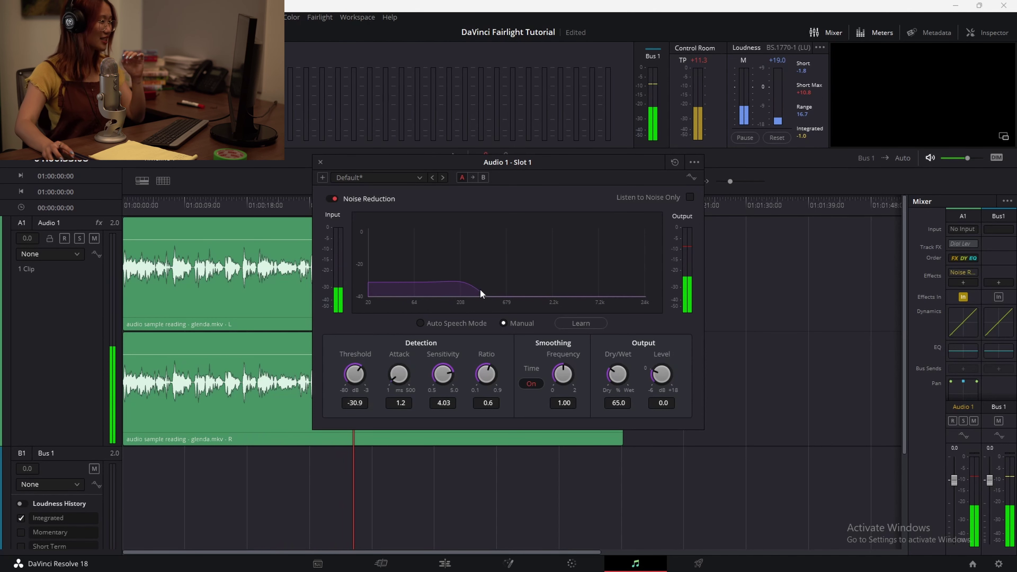
{"action": "left_click", "coordinate": [320, 162]}
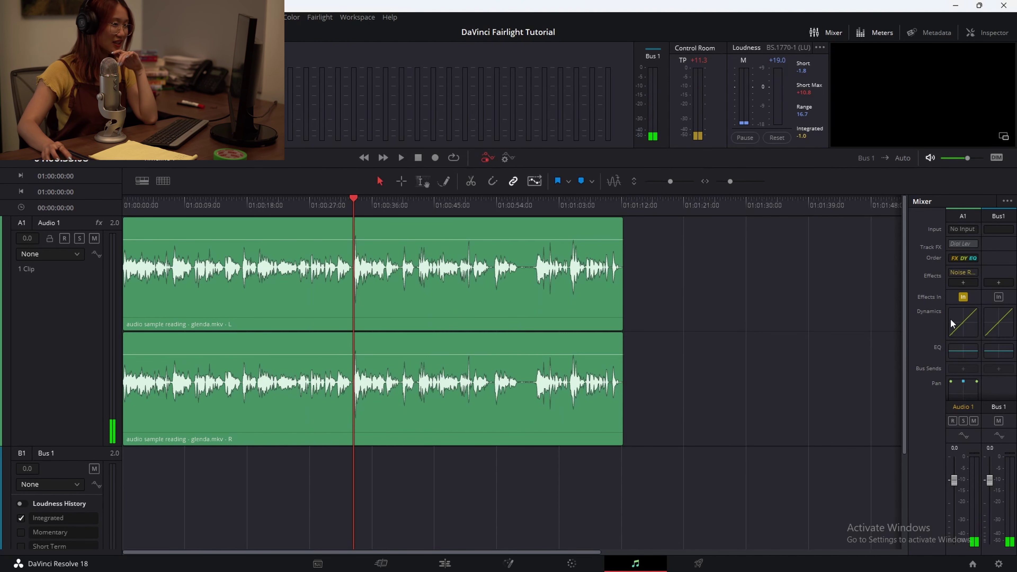
Add the De-Esser effect to Audio 1 and enable Listen to Ess Only
{"action": "left_click", "coordinate": [963, 282]}
{"action": "mouse_move", "coordinate": [962, 390]}
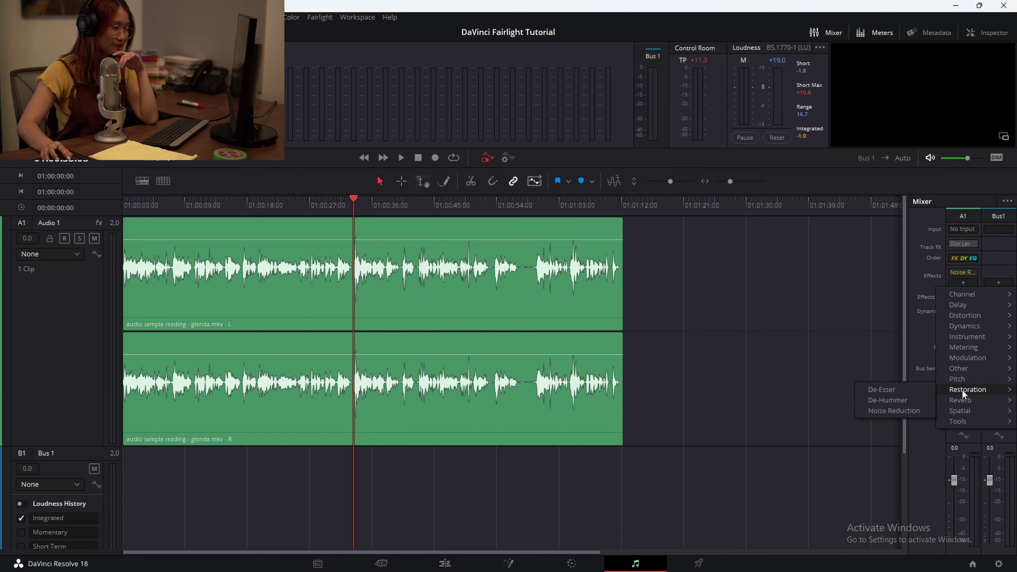
{"action": "left_click", "coordinate": [910, 389]}
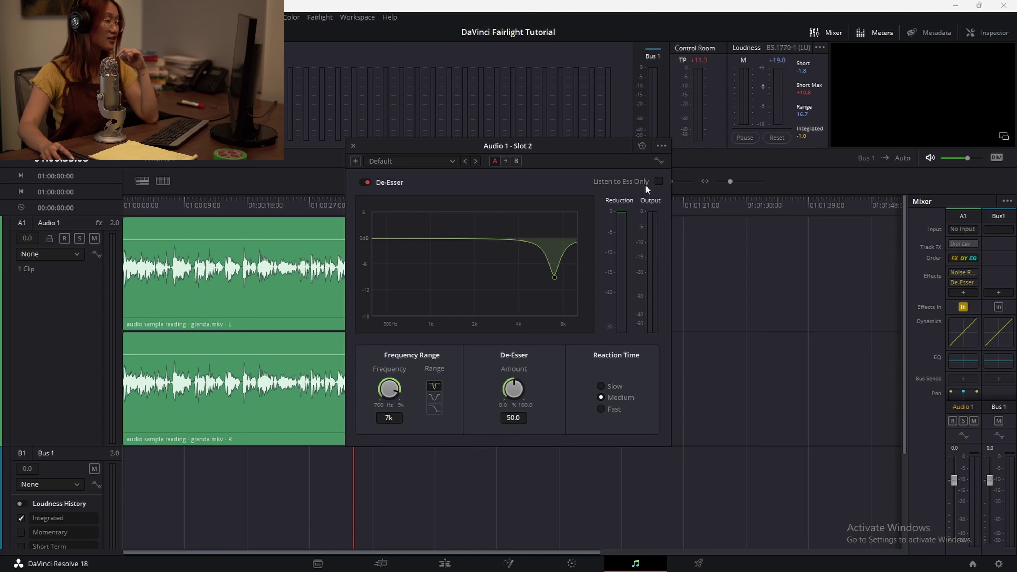
{"action": "left_click", "coordinate": [658, 182]}
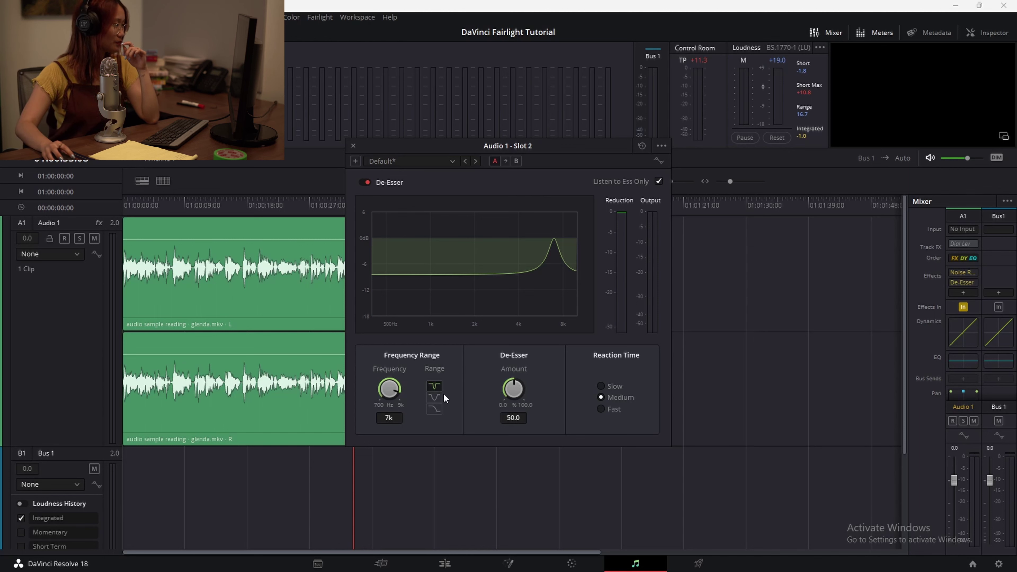
Audition the esses from earlier in the clip, set the De-Esser frequency to 6.57k, and save the project
{"action": "left_click", "coordinate": [220, 205]}
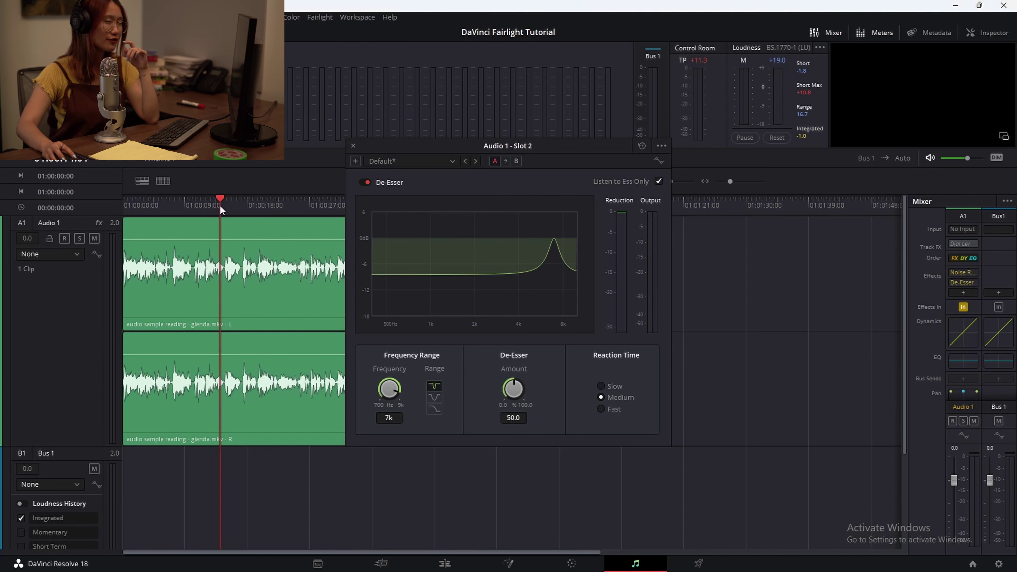
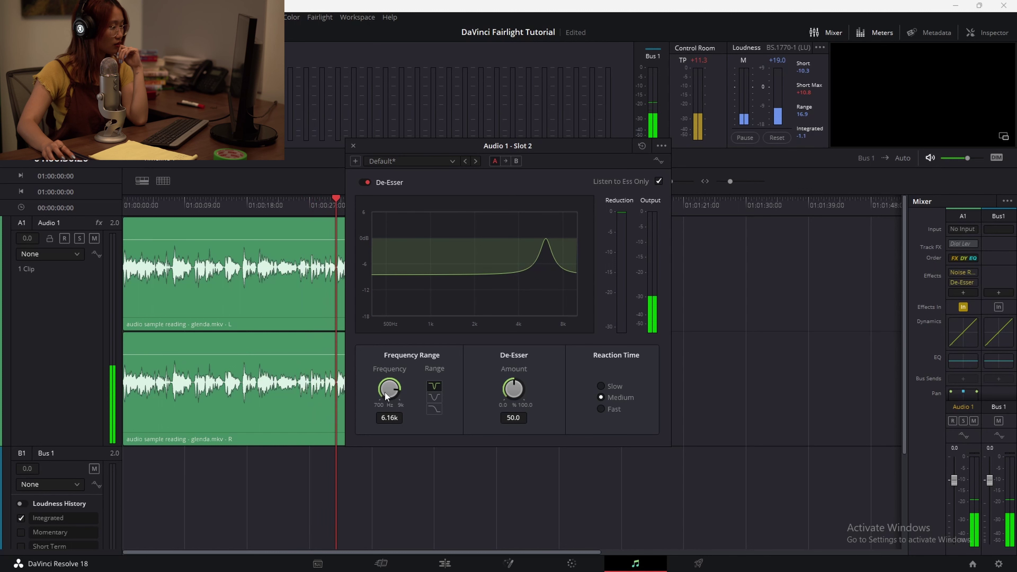
{"action": "left_click_drag", "start_coordinate": [385, 393], "coordinate": [389, 394]}
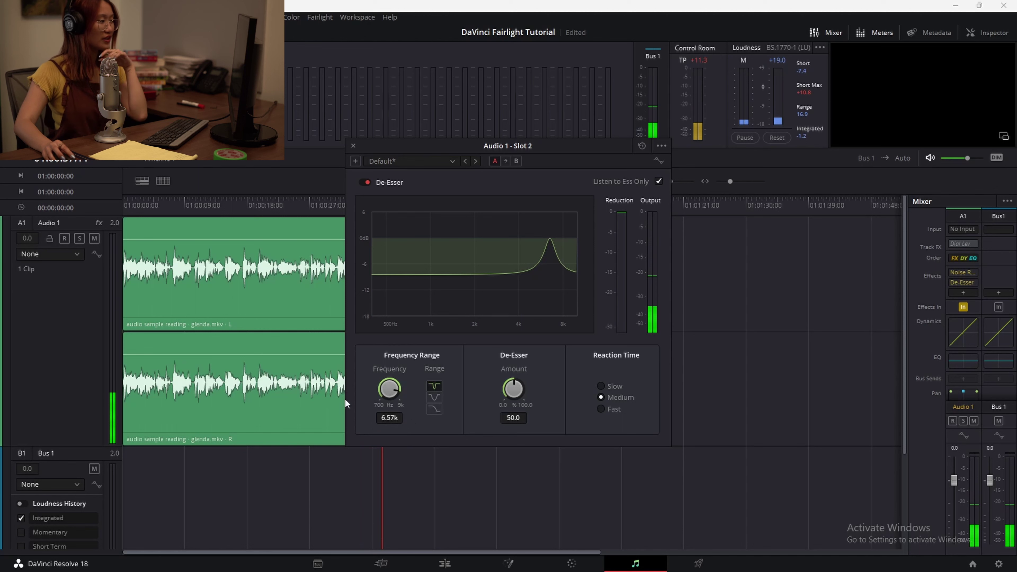
{"action": "key", "text": "ctrl+s"}
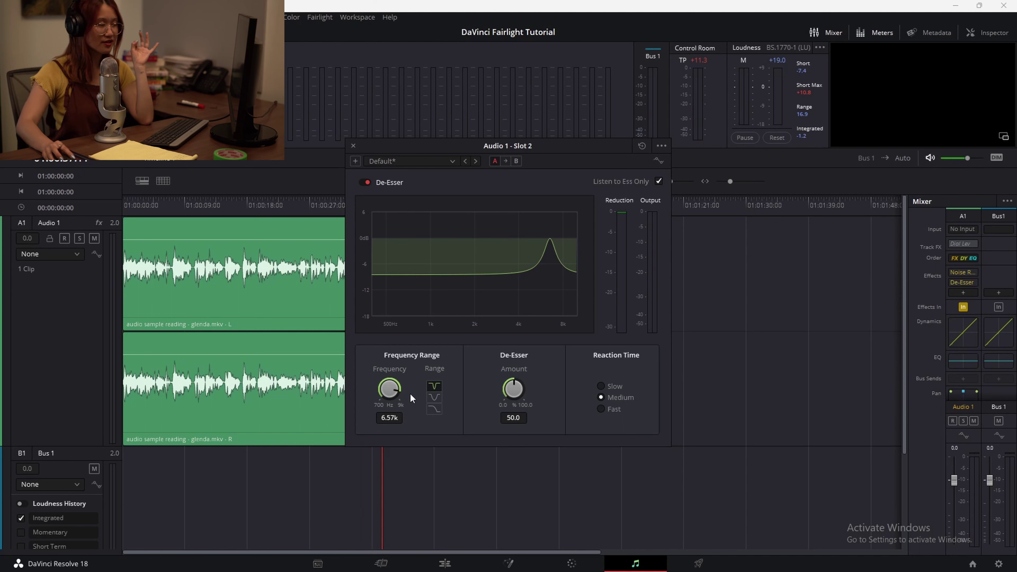
Disable Listen to Ess Only, set the De-Esser amount to 68.2, and play back the processed voice
{"action": "left_click", "coordinate": [658, 182]}
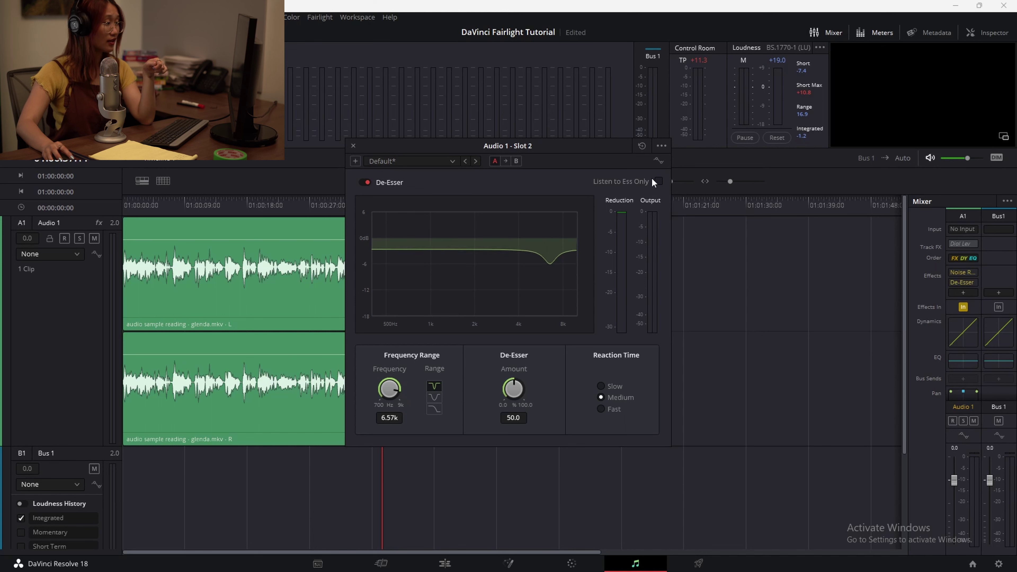
{"action": "left_click_drag", "start_coordinate": [513, 385], "coordinate": [544, 389]}
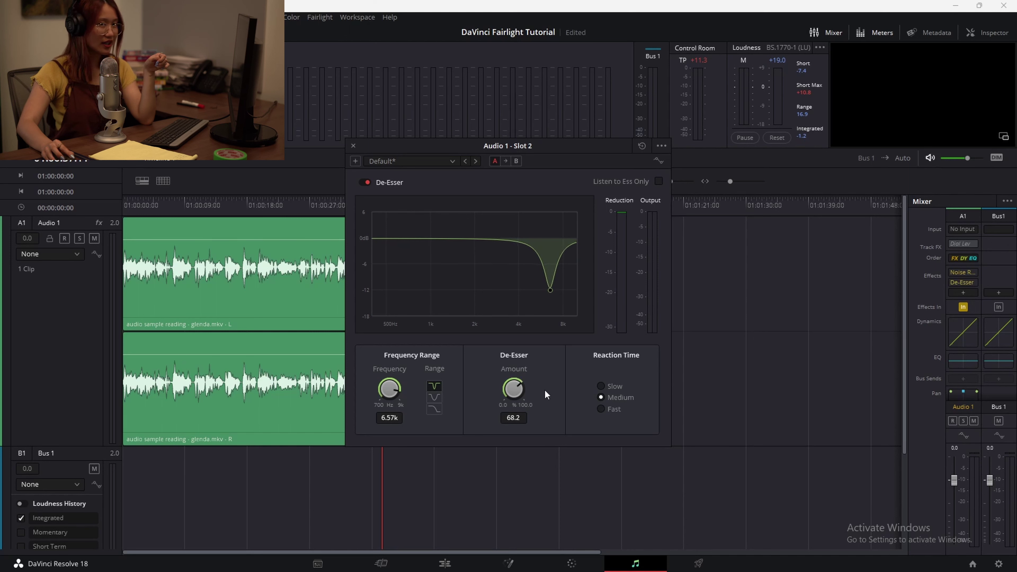
{"action": "left_click", "coordinate": [274, 202]}
{"action": "key", "text": "space"}
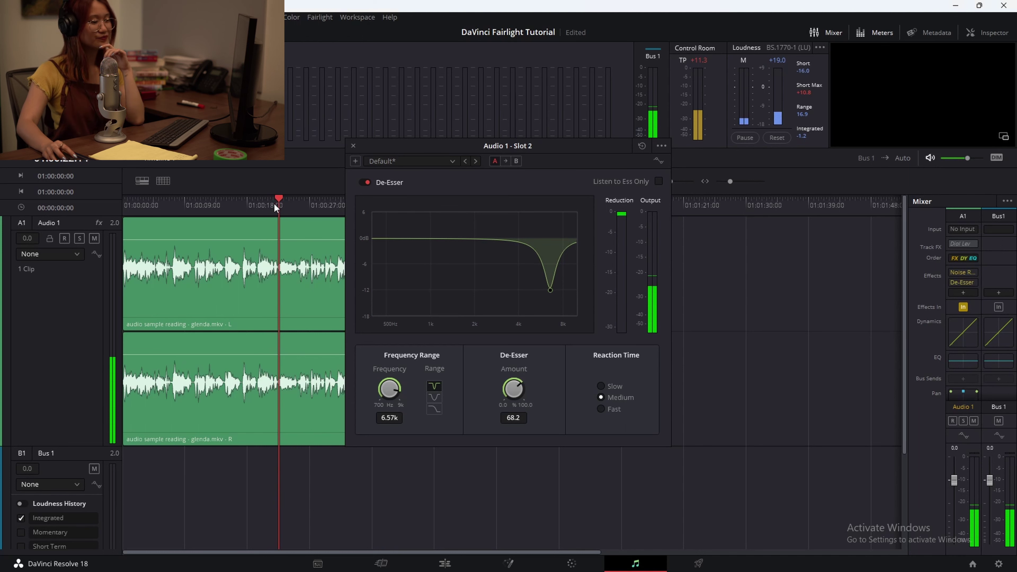
Set the De-Esser frequency to 7.02k and its amount to 86.8 during playback, and close the effect's settings
{"action": "left_click_drag", "start_coordinate": [524, 386], "coordinate": [552, 381]}
{"action": "mouse_move", "coordinate": [399, 400]}
{"action": "left_mouse_down"}
{"action": "mouse_move", "coordinate": [411, 403]}
{"action": "mouse_move", "coordinate": [402, 404]}
{"action": "left_mouse_up"}
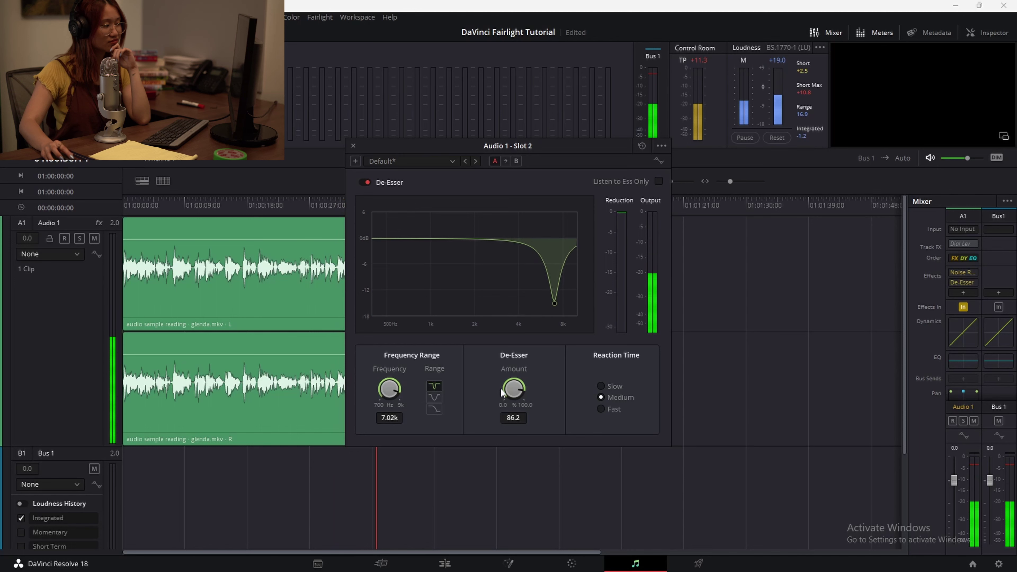
{"action": "mouse_move", "coordinate": [502, 388]}
{"action": "left_mouse_down"}
{"action": "mouse_move", "coordinate": [410, 379]}
{"action": "mouse_move", "coordinate": [505, 398]}
{"action": "left_mouse_up"}
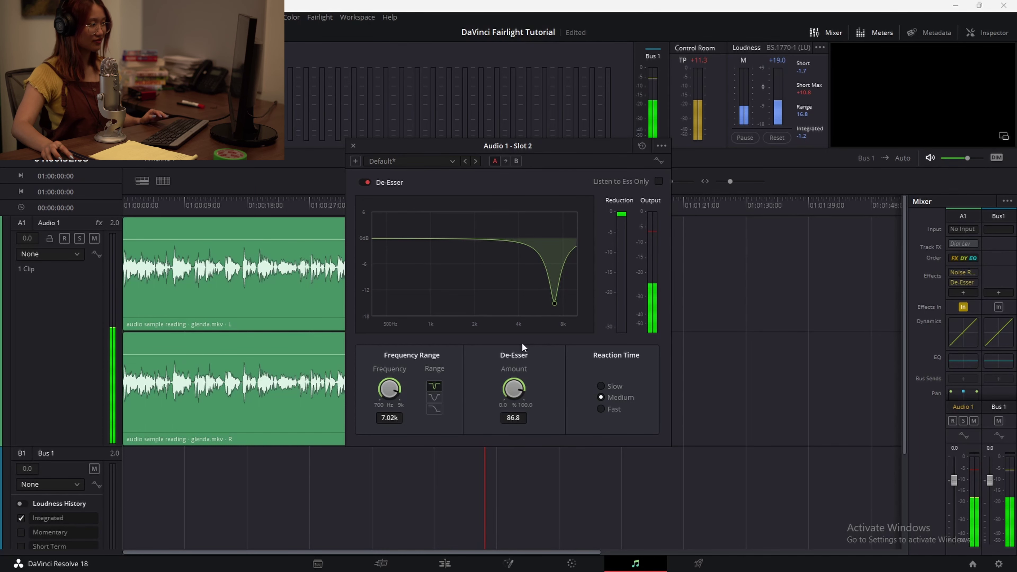
{"action": "left_click", "coordinate": [353, 145]}
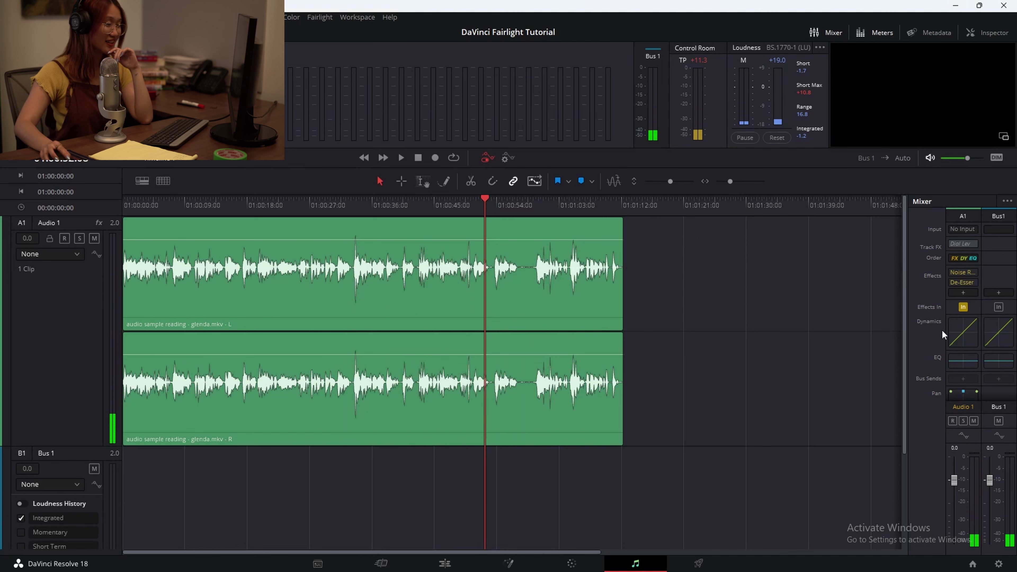
Add the De-Hummer restoration effect to Audio 1 and enable Listen to Hum only
{"action": "left_click", "coordinate": [953, 294]}
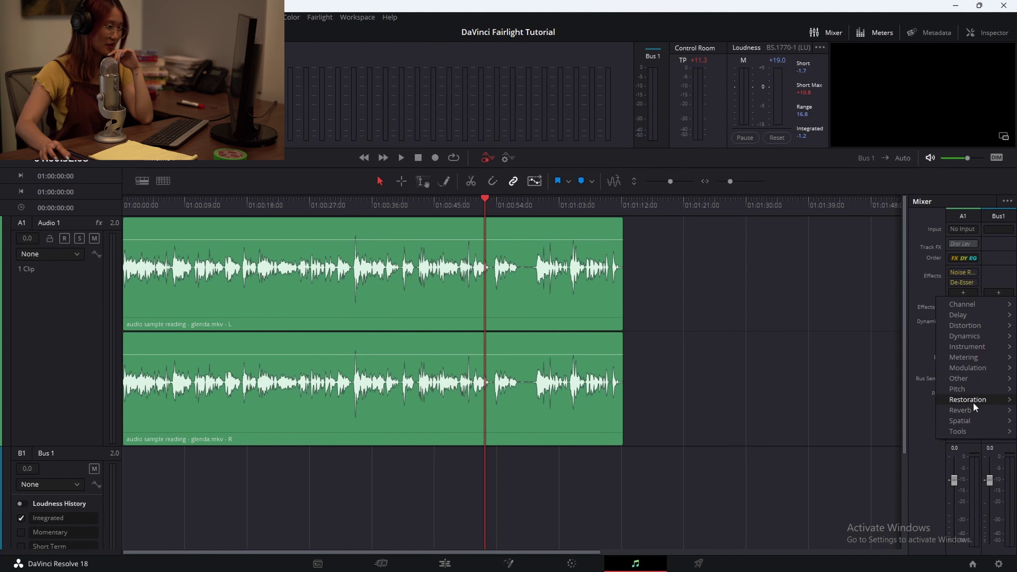
{"action": "mouse_move", "coordinate": [973, 400]}
{"action": "left_click", "coordinate": [905, 411]}
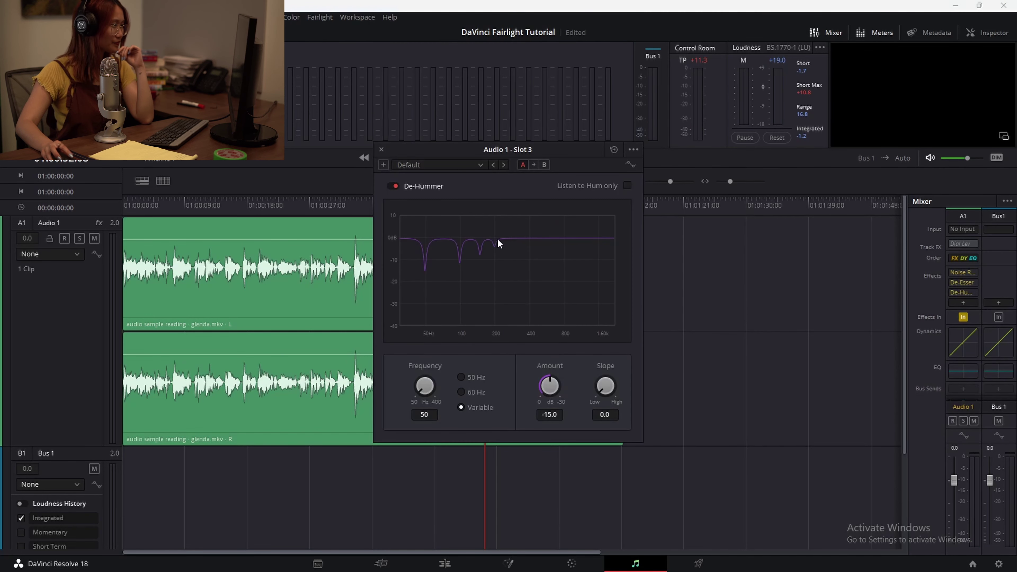
{"action": "left_click", "coordinate": [225, 205]}
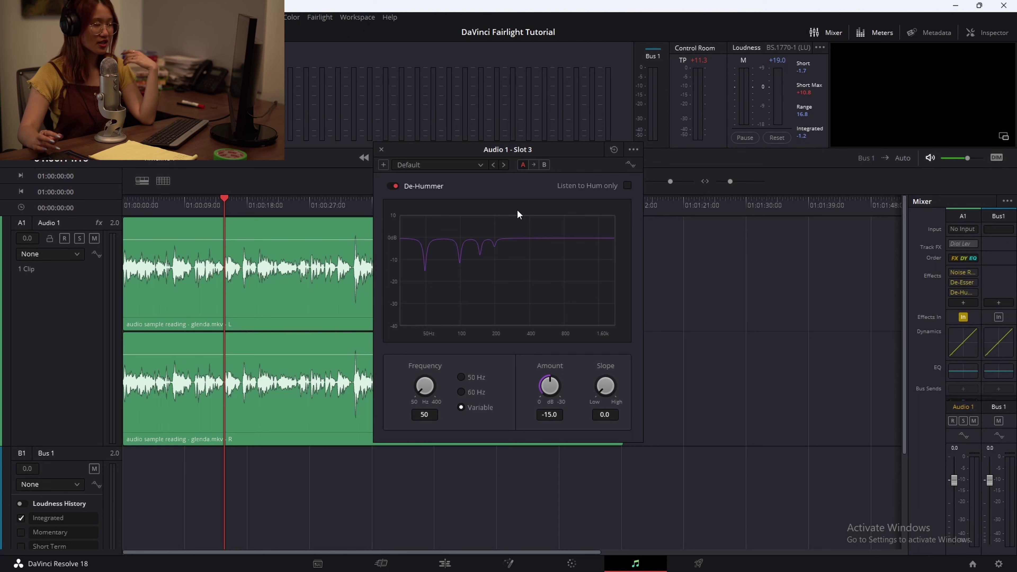
{"action": "left_click", "coordinate": [627, 185]}
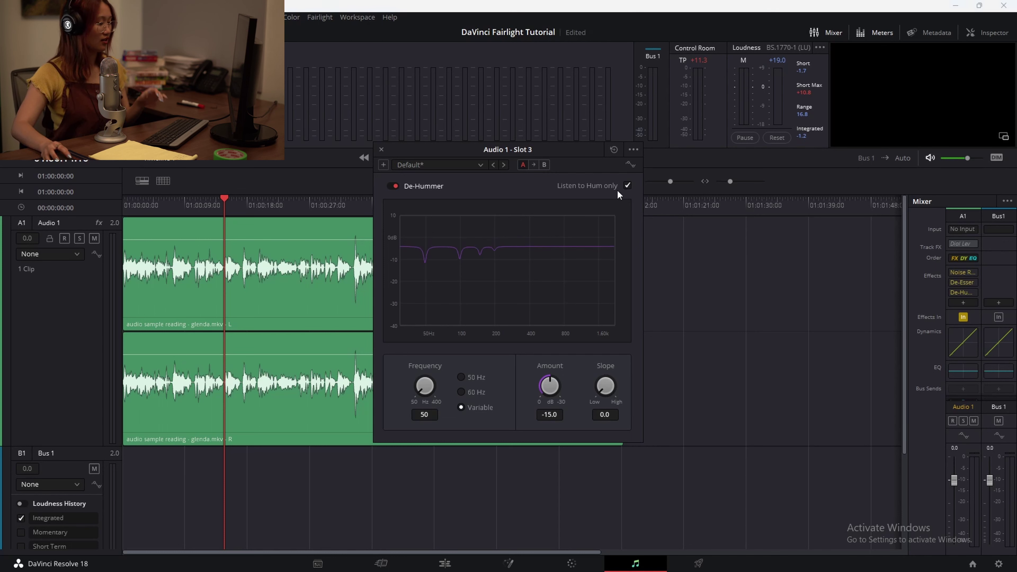
Audition the isolated hum, compare the 60 Hz and 50 Hz De-Hummer frequencies, and choose 60 Hz
{"action": "key", "text": "space"}
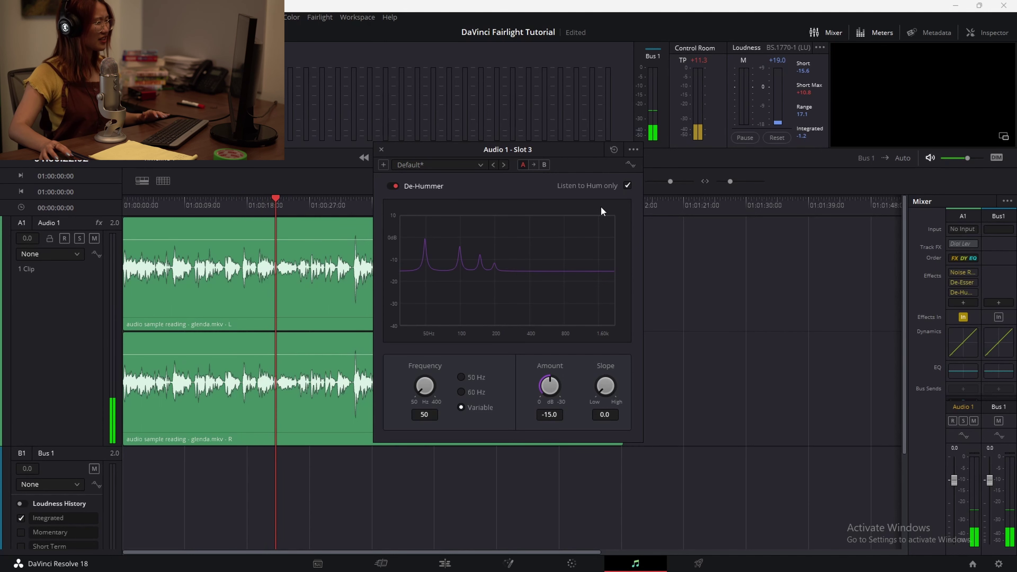
{"action": "key", "text": "ctrl+s"}
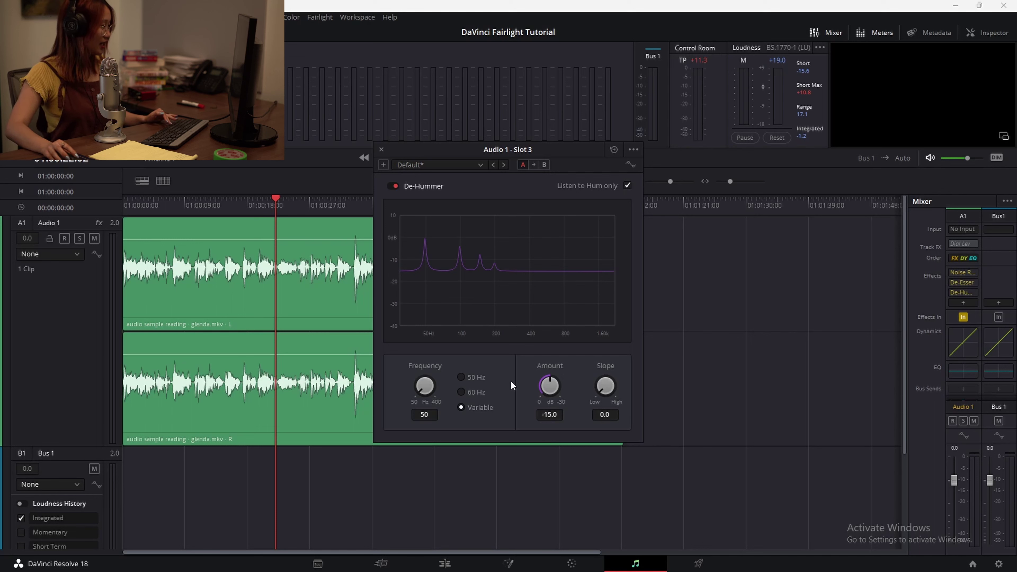
{"action": "key", "text": "space"}
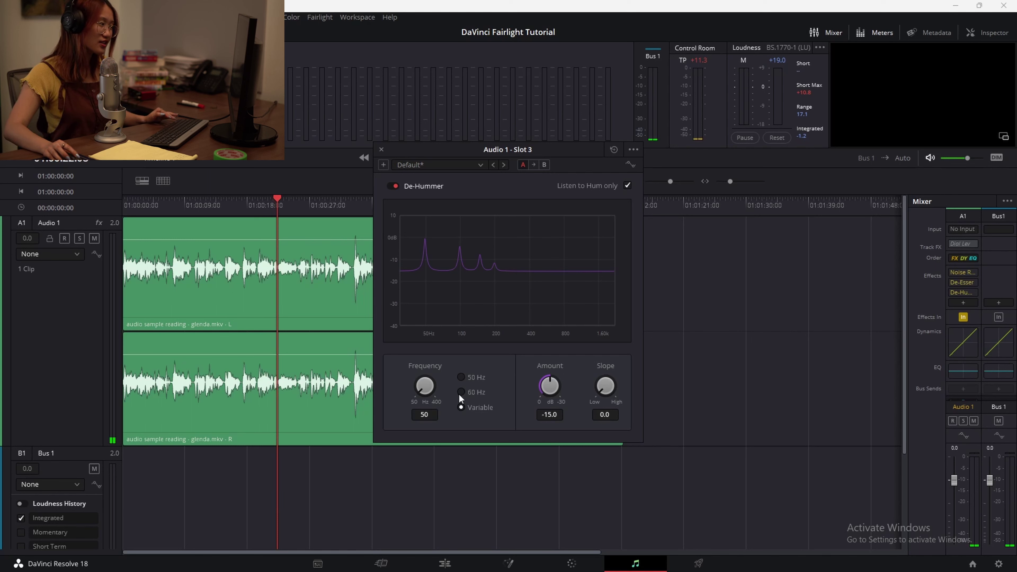
{"action": "left_click", "coordinate": [462, 392]}
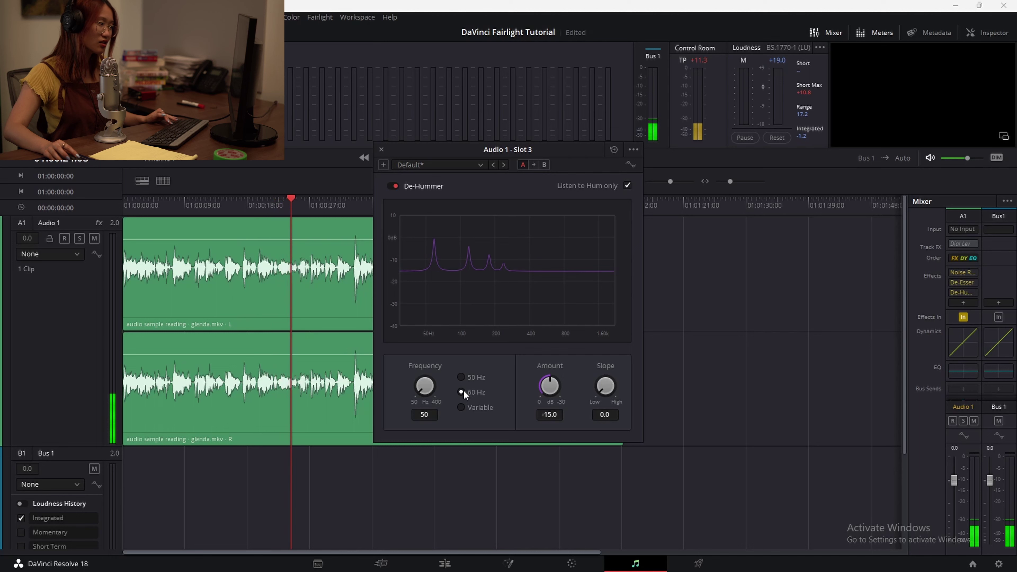
{"action": "left_click", "coordinate": [461, 377]}
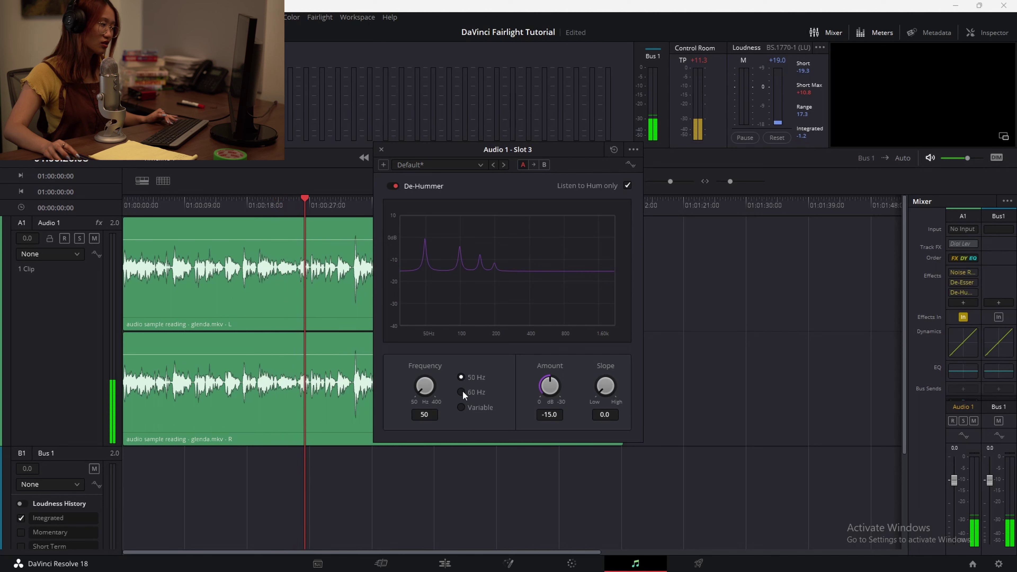
{"action": "left_click", "coordinate": [460, 393]}
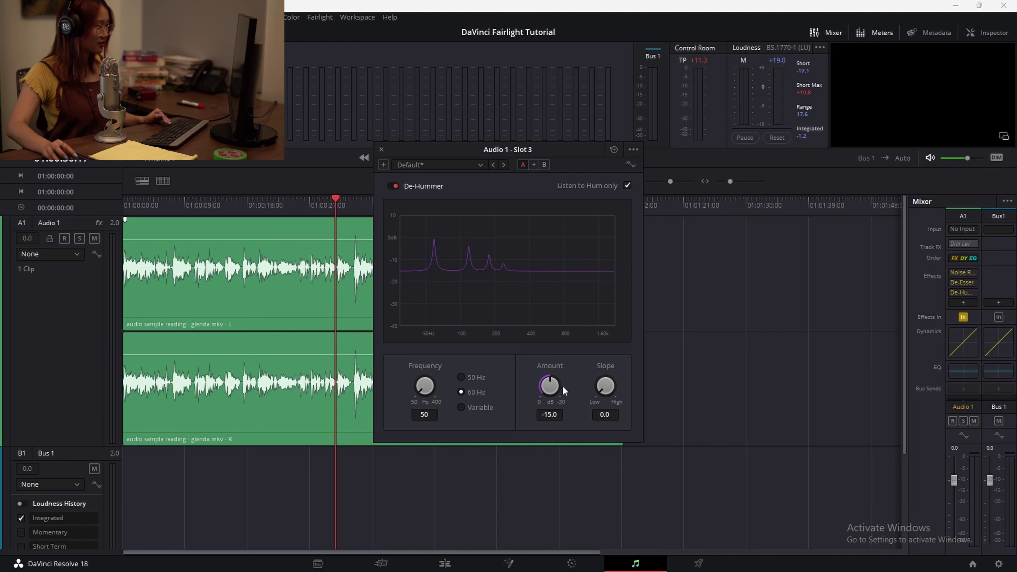
Disable Listen to Hum only, set the De-Hummer amount to -22.8 dB while auditioning, and close the effect's settings
{"action": "left_click", "coordinate": [626, 185]}
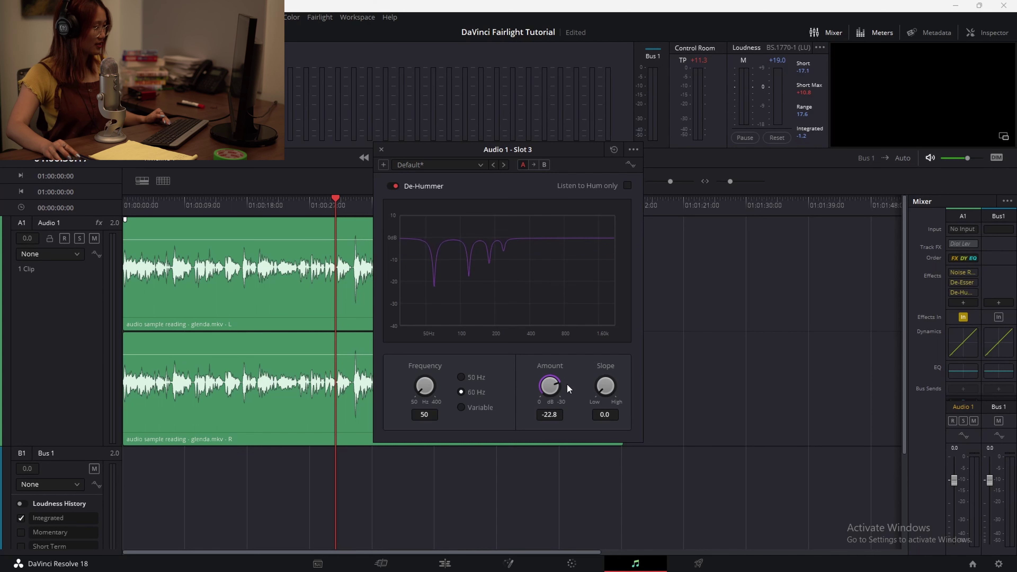
{"action": "left_click_drag", "start_coordinate": [566, 384], "coordinate": [572, 385]}
{"action": "key", "text": "space"}
{"action": "left_click_drag", "start_coordinate": [567, 384], "coordinate": [567, 388]}
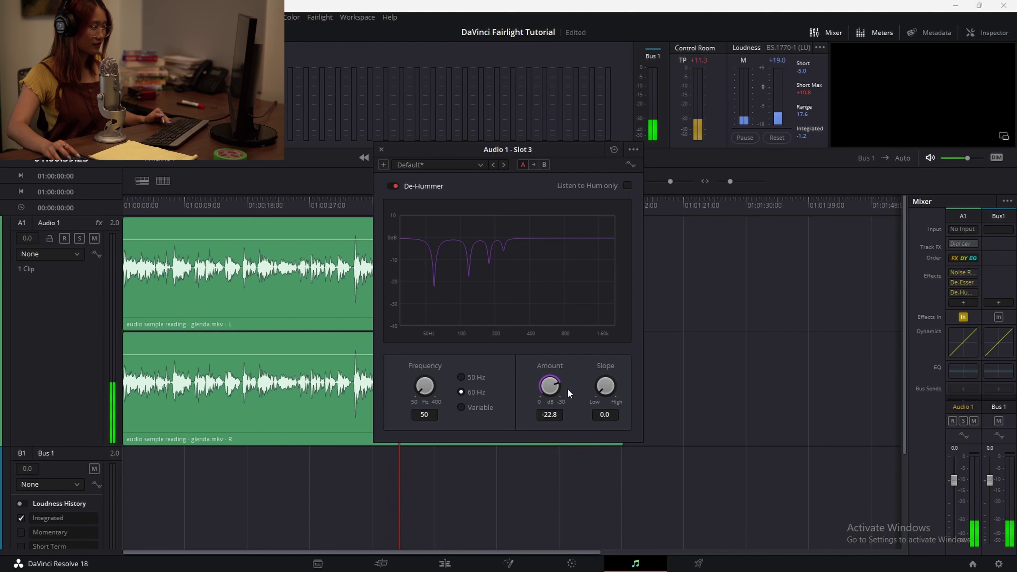
{"action": "left_click", "coordinate": [381, 149]}
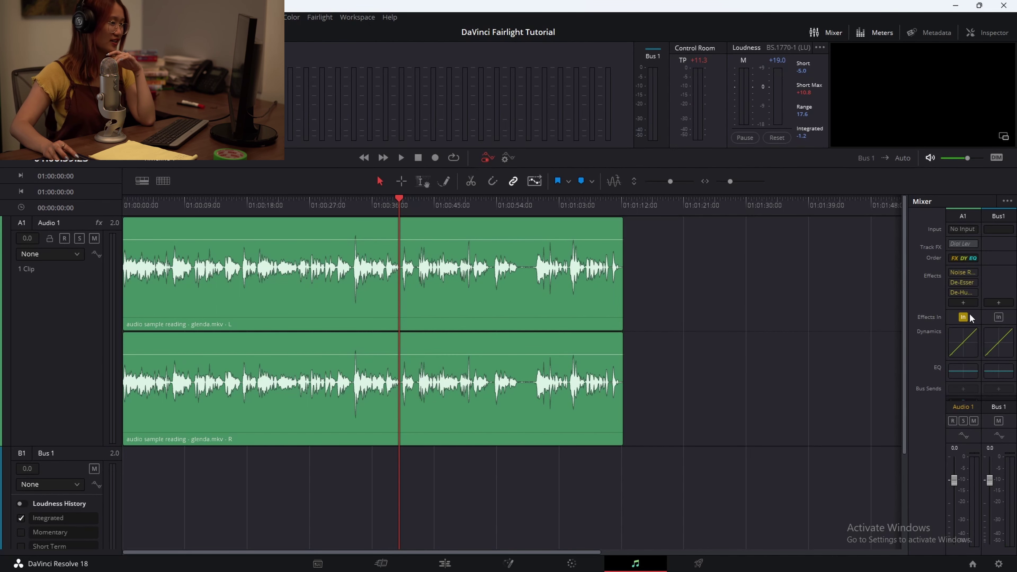
Open the Audio 1 dynamics and set the compressor's threshold to -15.5 dB and ratio to 2.9:1 while auditioning the voice
{"action": "left_click", "coordinate": [963, 342]}
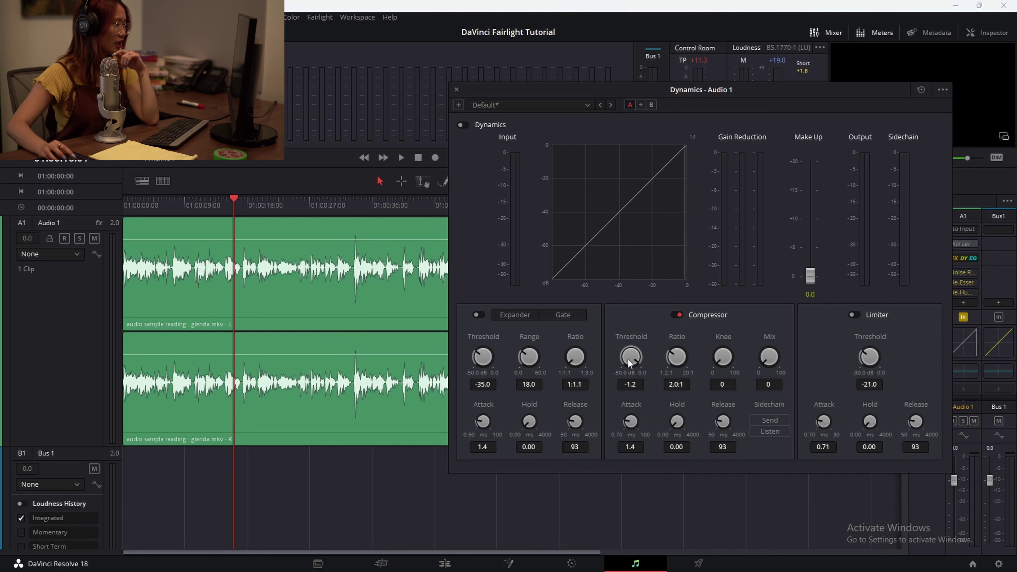
{"action": "left_click_drag", "start_coordinate": [628, 359], "coordinate": [577, 343]}
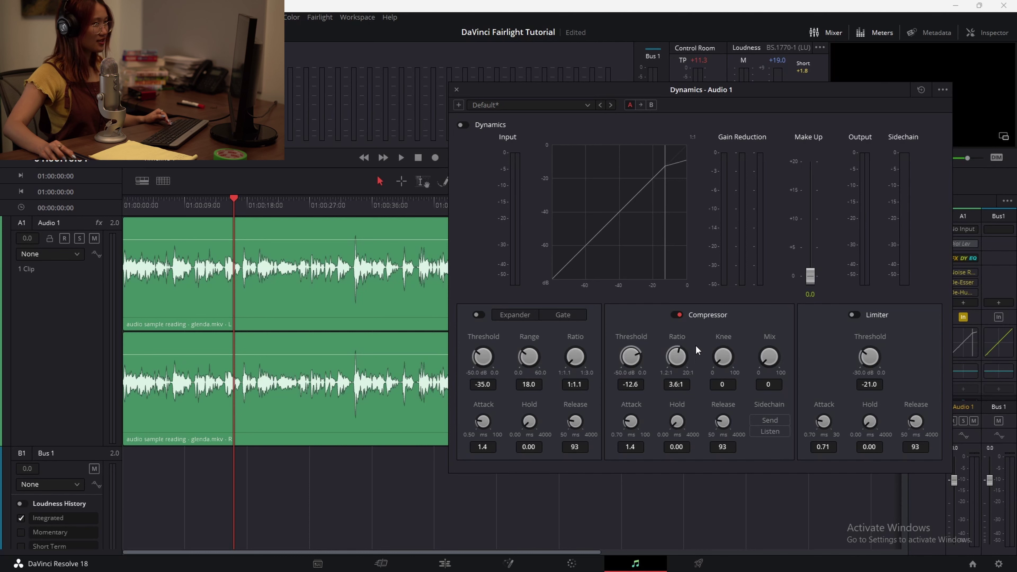
{"action": "left_click_drag", "start_coordinate": [631, 385], "coordinate": [609, 361]}
{"action": "key", "text": "space"}
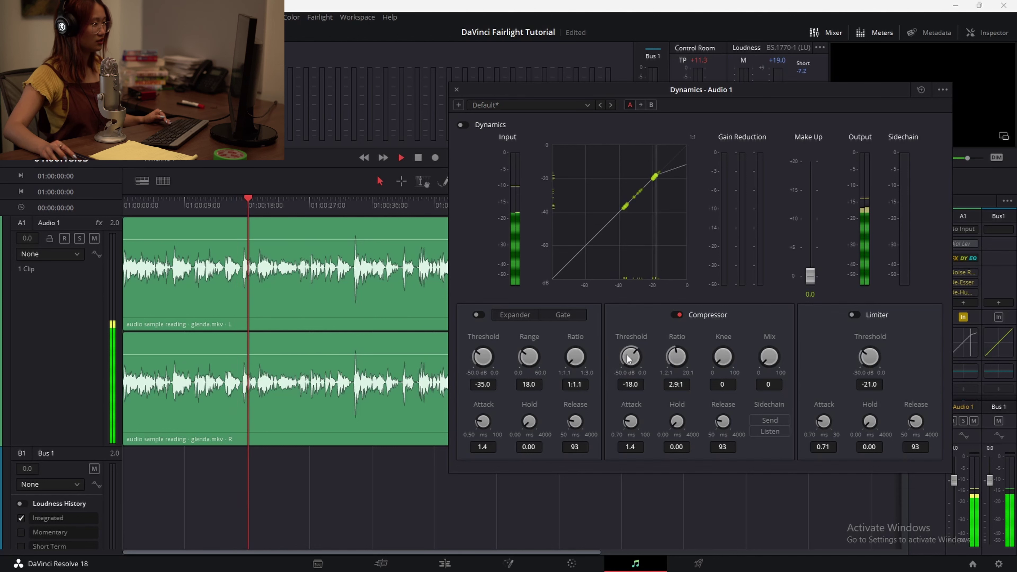
{"action": "mouse_move", "coordinate": [649, 350]}
{"action": "left_mouse_down"}
{"action": "mouse_move", "coordinate": [623, 358]}
{"action": "mouse_move", "coordinate": [644, 357]}
{"action": "left_mouse_up"}
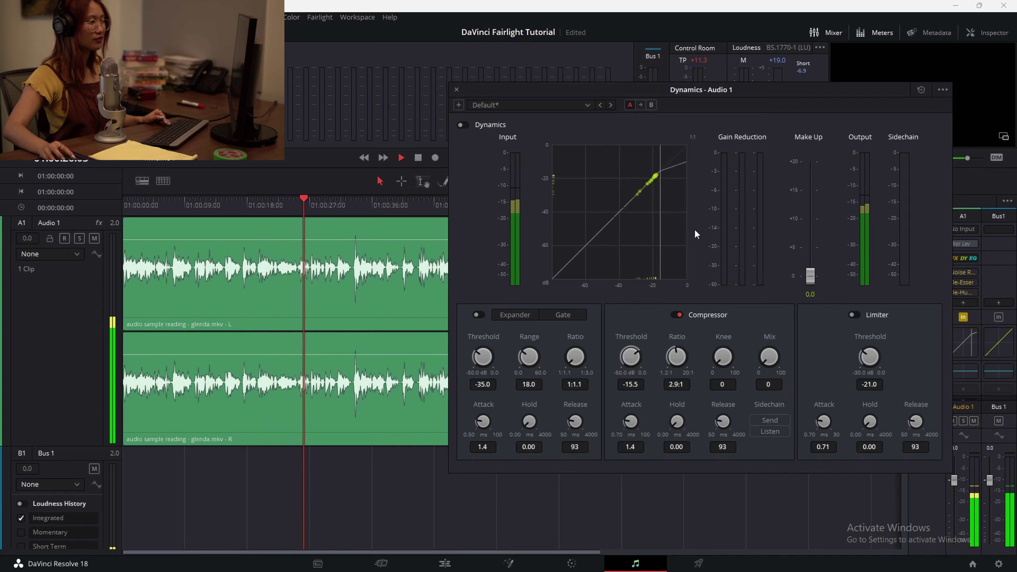
Stop playback, set the compressor's attack to 0.74 ms, hold to 48 ms and release to 58 ms, and save the project
{"action": "key", "text": "space"}
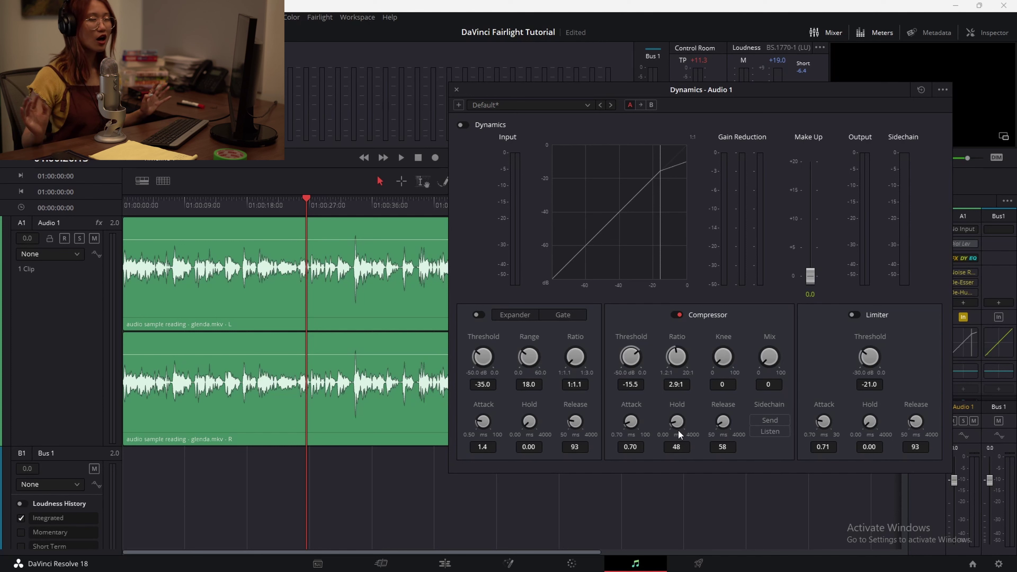
{"action": "key", "text": "ctrl+s"}
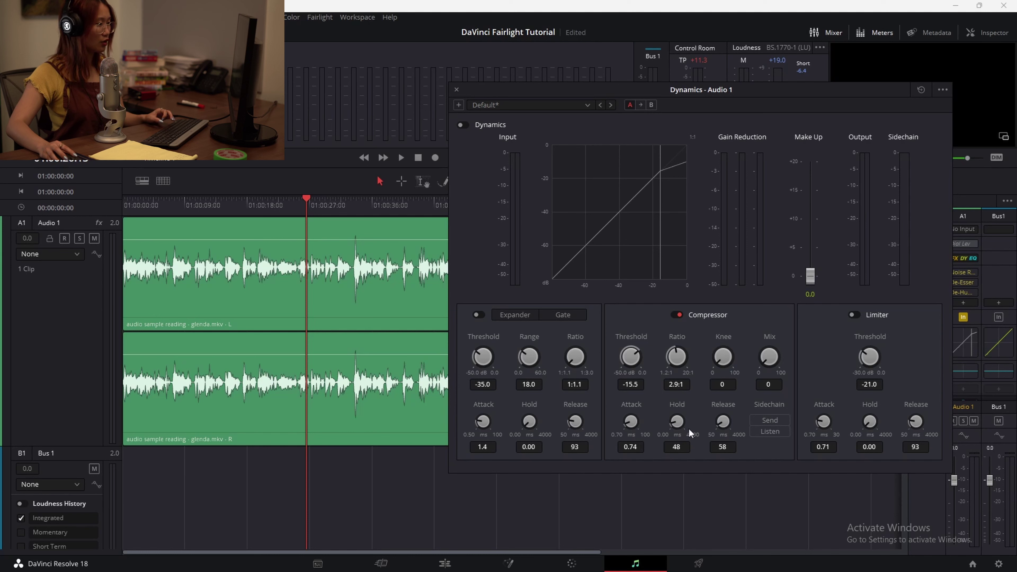
{"action": "key", "text": "ctrl+s"}
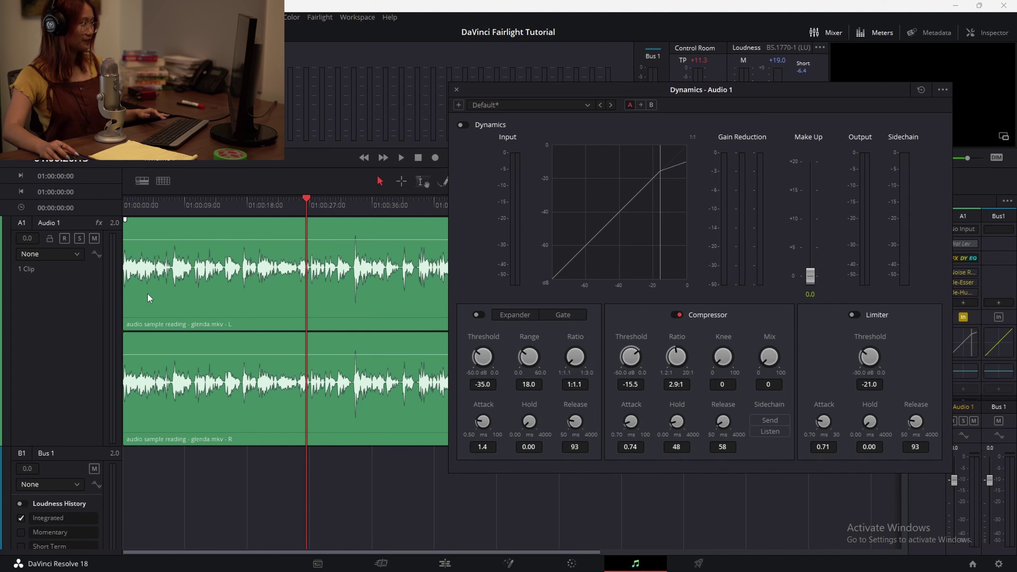
Audition the compressor with a 62 ms attack and a -37.7 dB threshold, and settle on a -17.1 dB threshold and 21 ms attack
{"action": "left_click_drag", "start_coordinate": [630, 422], "coordinate": [630, 419]}
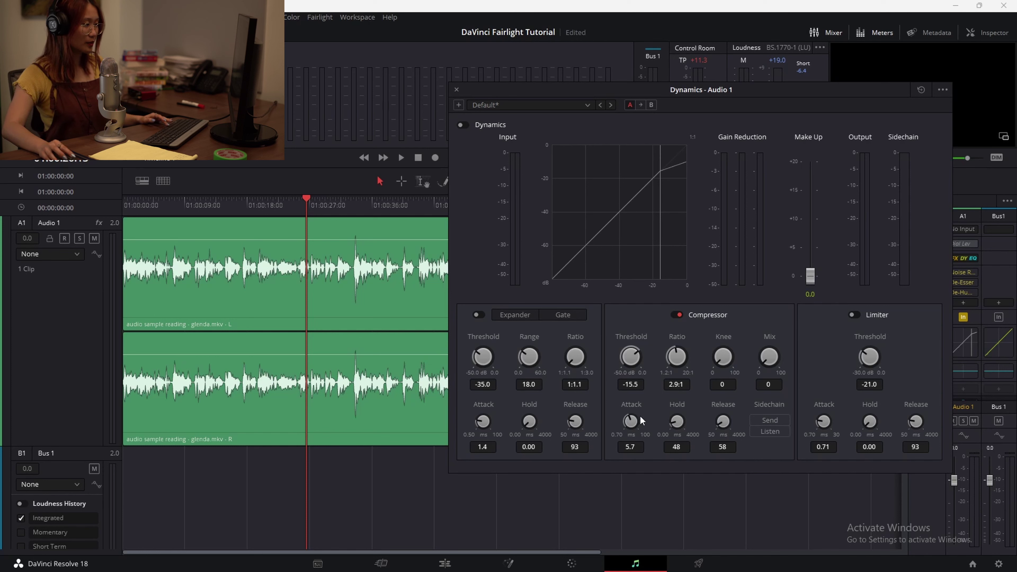
{"action": "left_click_drag", "start_coordinate": [692, 436], "coordinate": [685, 437]}
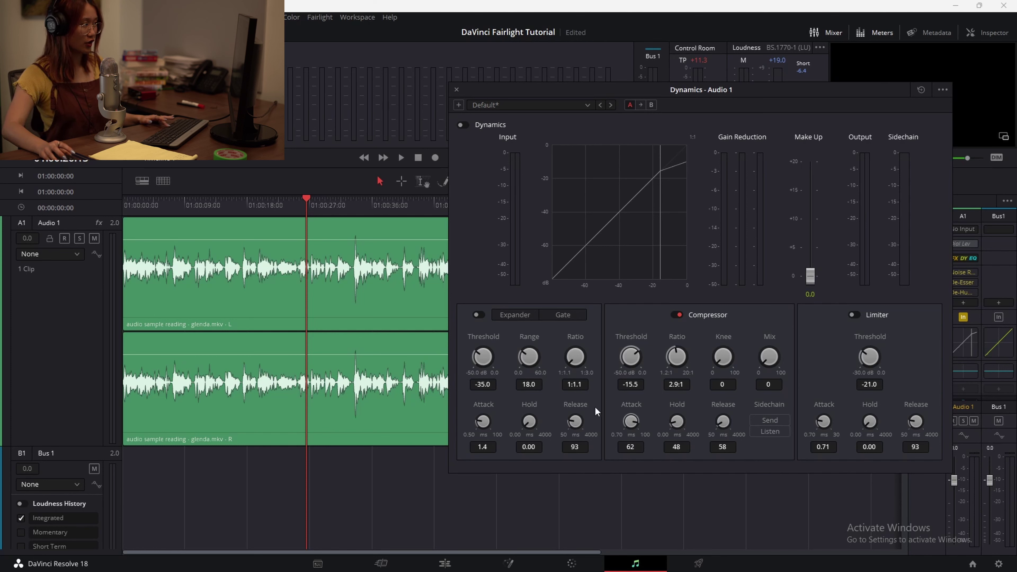
{"action": "key", "text": "space"}
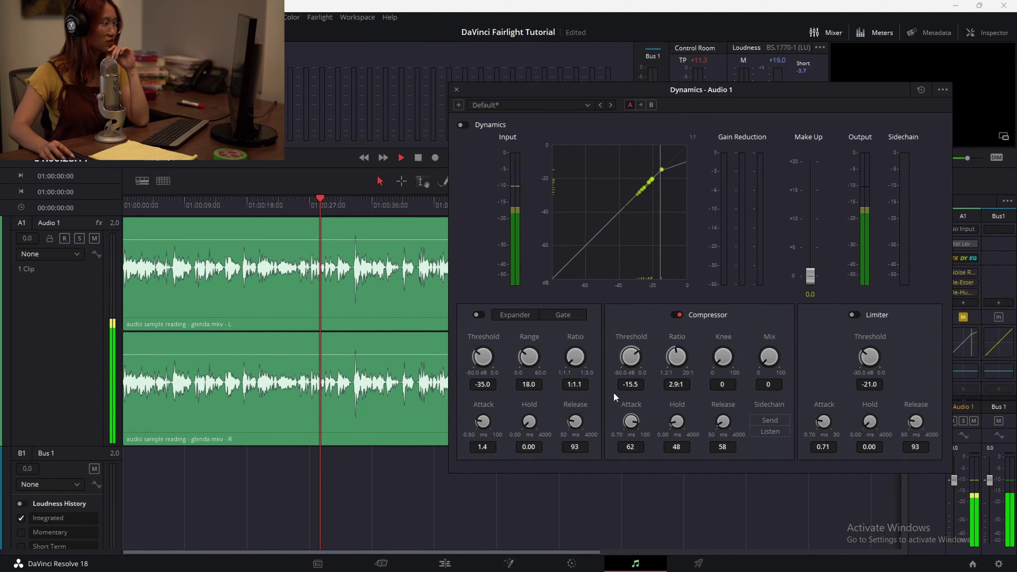
{"action": "left_click_drag", "start_coordinate": [634, 357], "coordinate": [560, 344]}
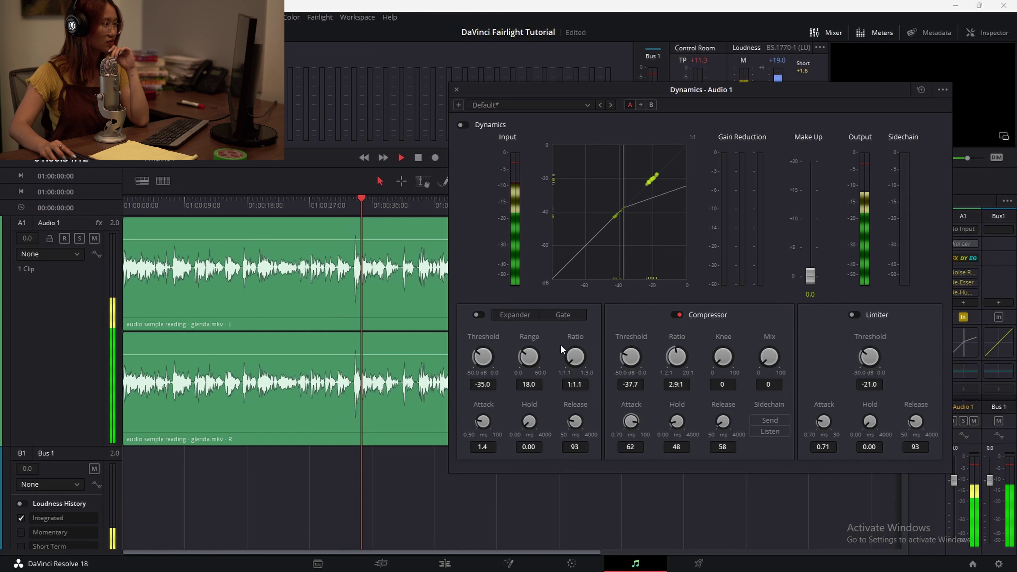
{"action": "left_click_drag", "start_coordinate": [560, 344], "coordinate": [636, 353]}
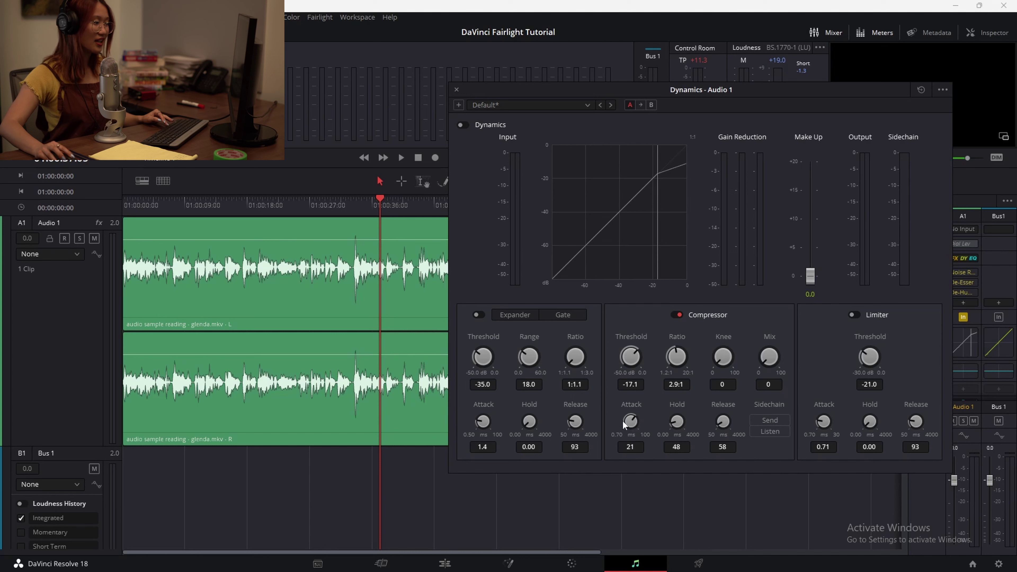
Set the compressor's attack to 0.70 ms, ratio to 2.7:1, threshold to -17.7 dB and make-up gain to 3.1 dB, and close Audio 1's dynamics
{"action": "left_click_drag", "start_coordinate": [603, 418], "coordinate": [594, 418]}
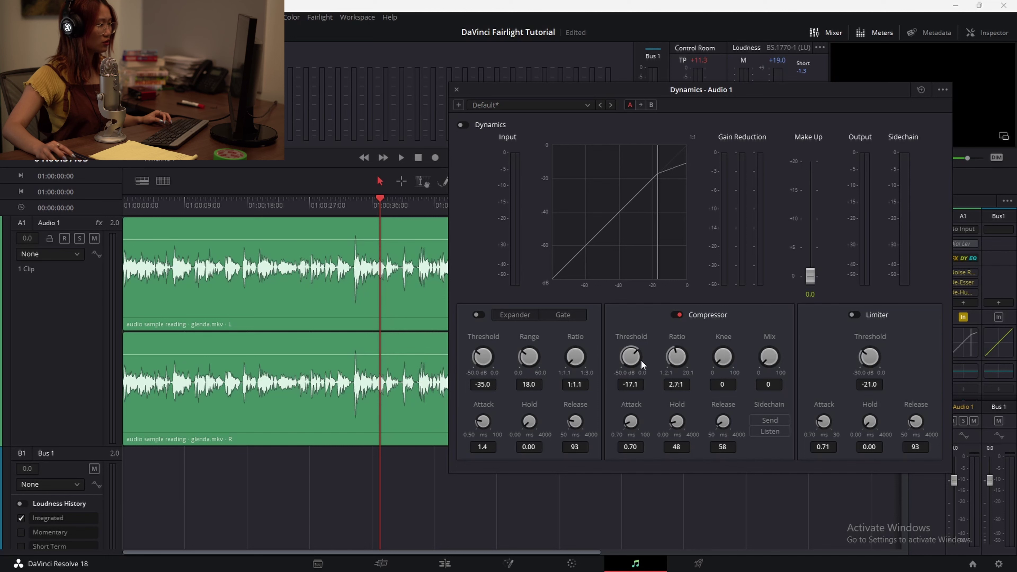
{"action": "left_click_drag", "start_coordinate": [631, 356], "coordinate": [629, 354]}
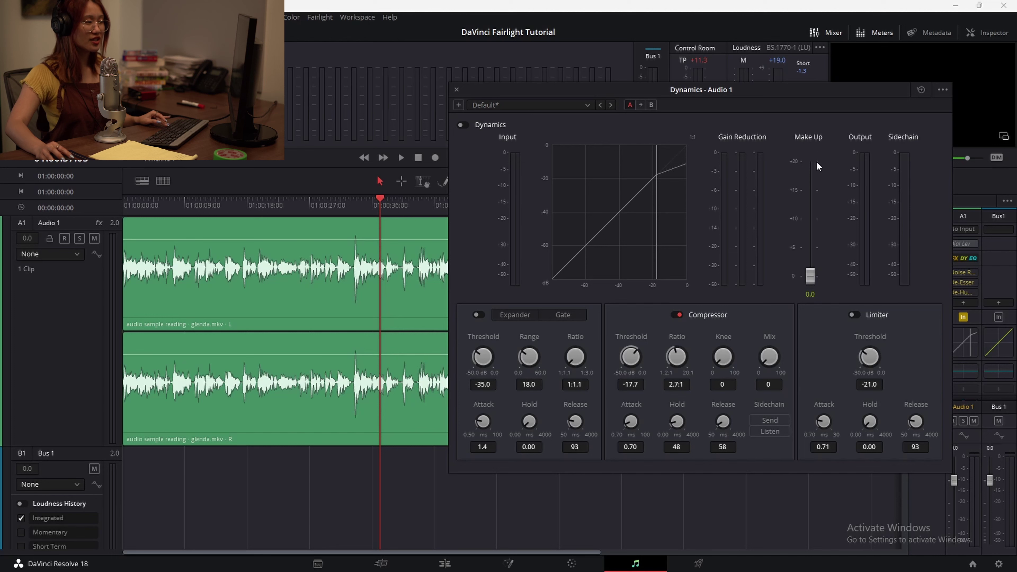
{"action": "left_click", "coordinate": [313, 205]}
{"action": "key", "text": "space"}
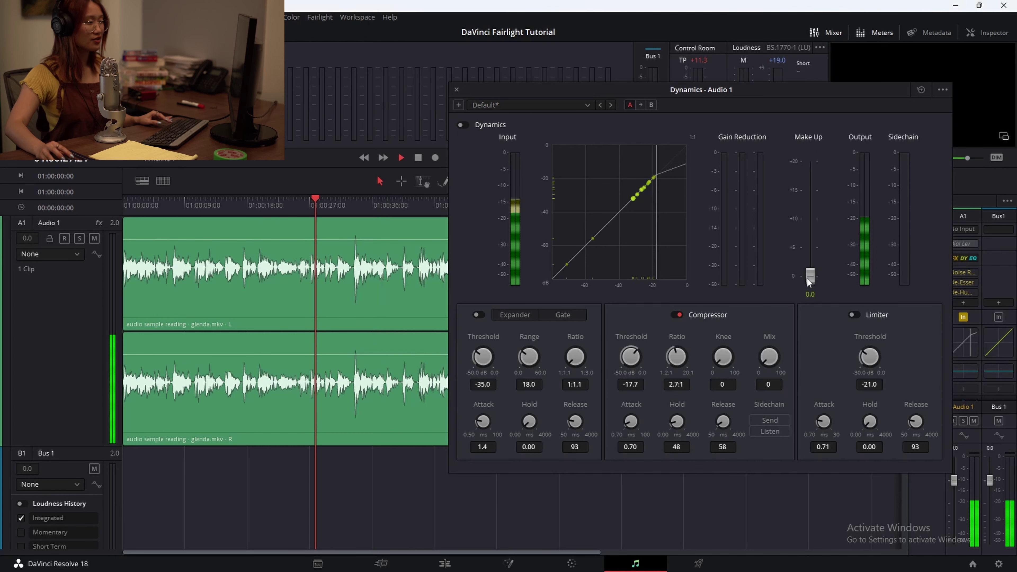
{"action": "mouse_move", "coordinate": [813, 279]}
{"action": "left_mouse_down"}
{"action": "mouse_move", "coordinate": [810, 226]}
{"action": "mouse_move", "coordinate": [813, 261]}
{"action": "left_mouse_up"}
{"action": "key", "text": "space"}
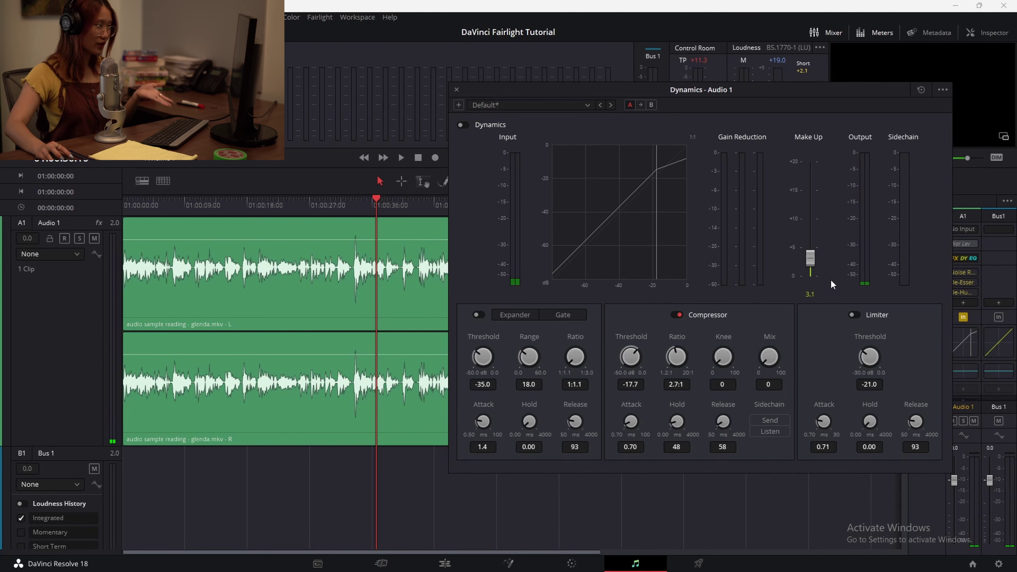
{"action": "left_click", "coordinate": [456, 89]}
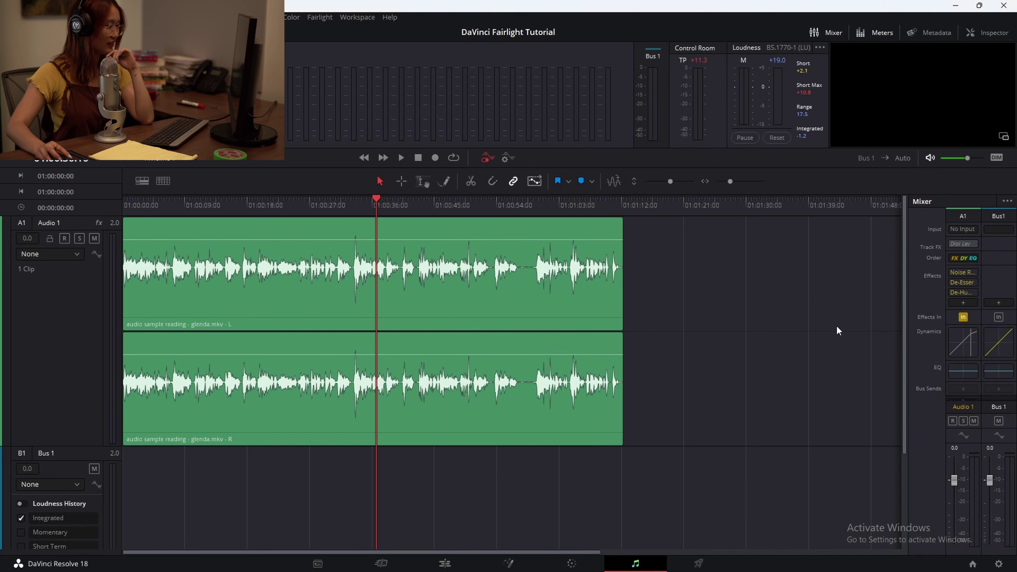
Open the Audio 1 equalizer and audition the voice from about the 21-second mark
{"action": "left_click", "coordinate": [952, 372]}
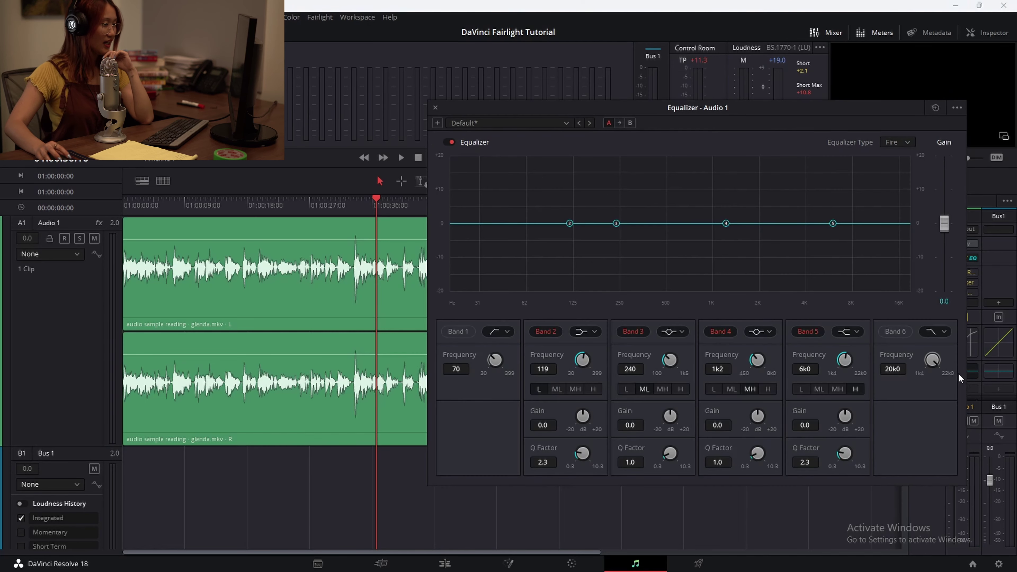
{"action": "left_click", "coordinate": [435, 108]}
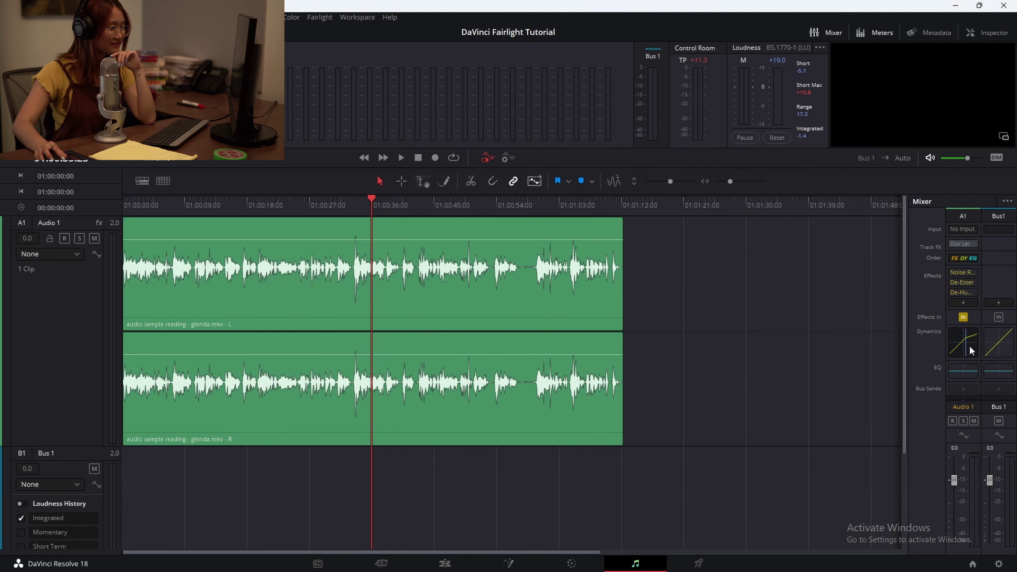
{"action": "left_click", "coordinate": [970, 372]}
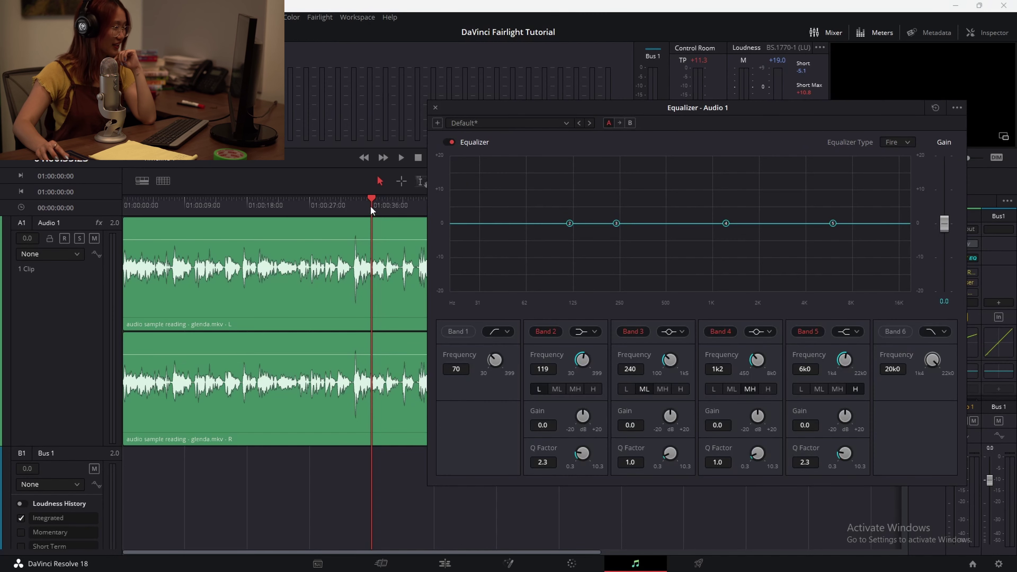
{"action": "left_click", "coordinate": [273, 200]}
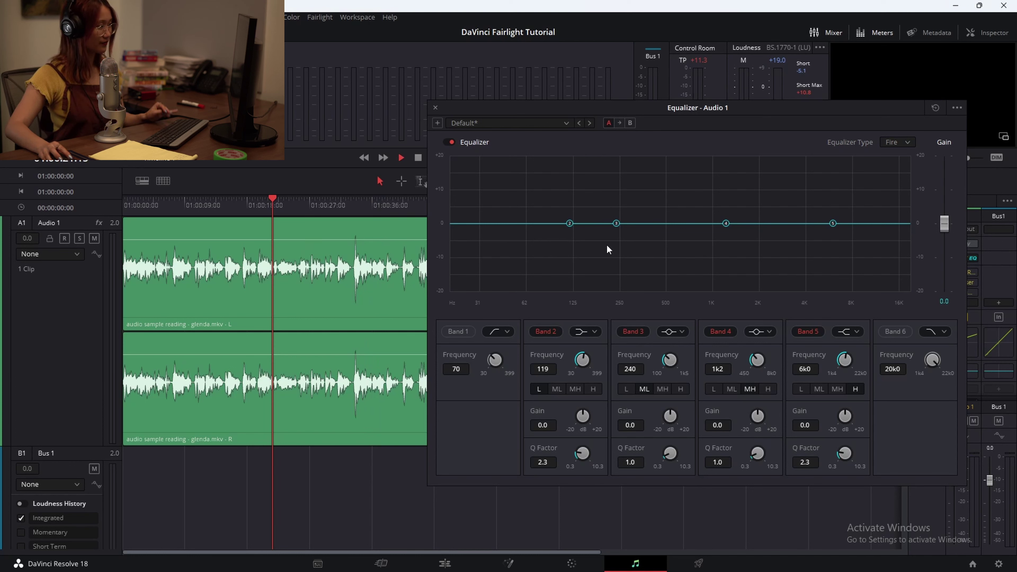
{"action": "key", "text": "space"}
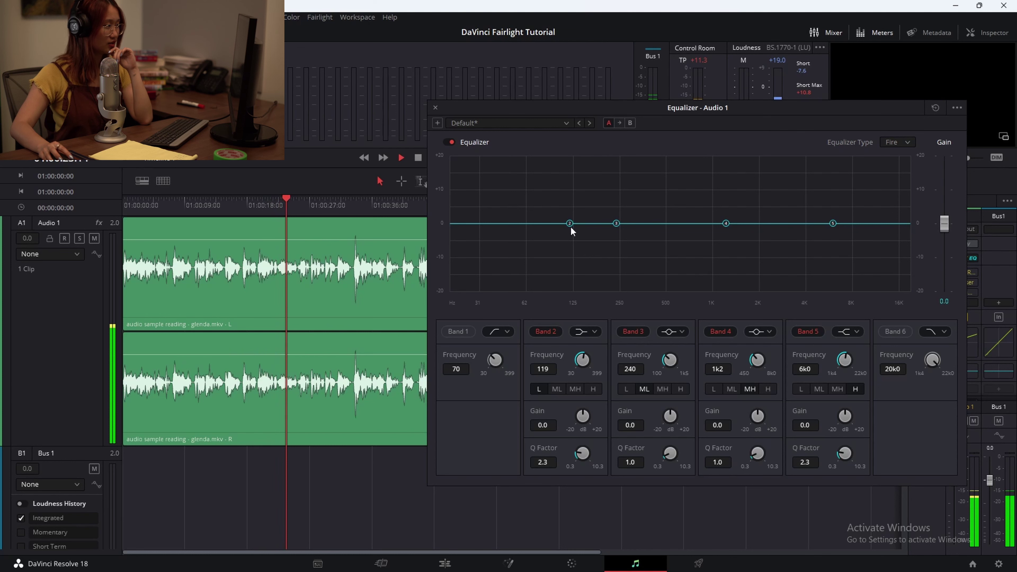
{"action": "key", "text": "space"}
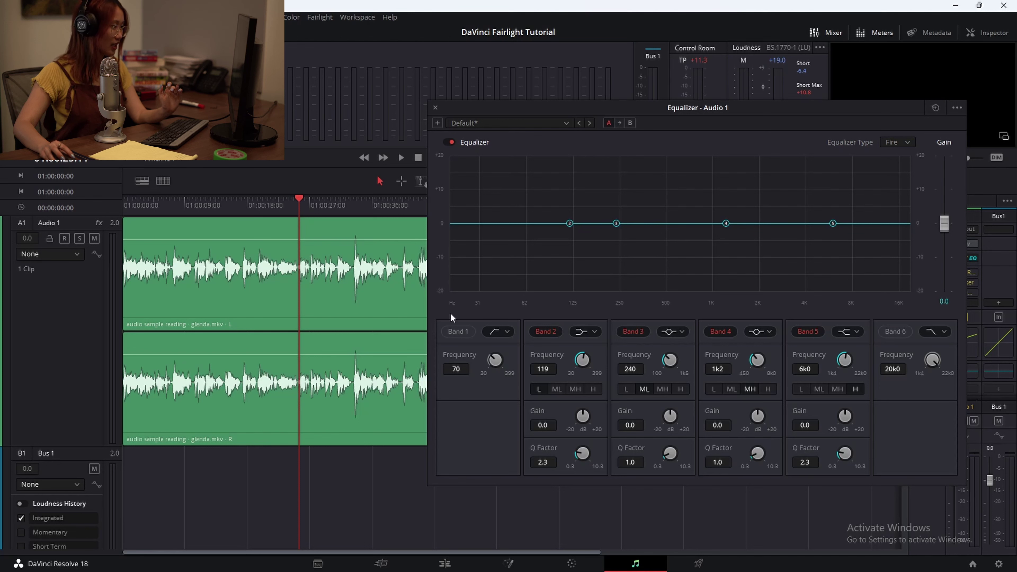
Enable equalizer Band 1 as a low cut at 60 Hz and audition the voice
{"action": "left_click", "coordinate": [462, 333]}
{"action": "left_click_drag", "start_coordinate": [536, 223], "coordinate": [525, 293]}
{"action": "key", "text": "space"}
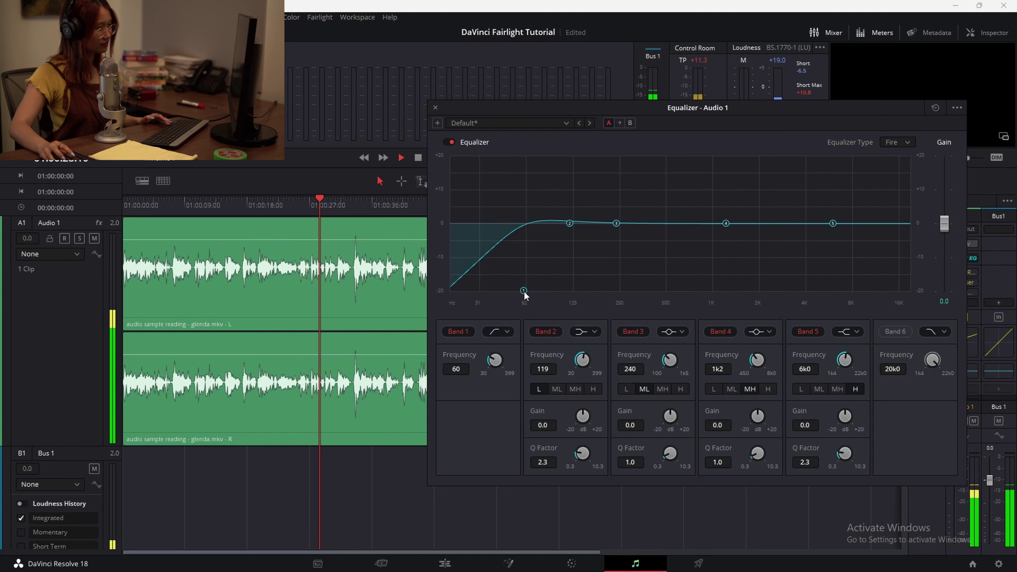
{"action": "key", "text": "space"}
Enable equalizer Band 6 as a high cut at 6.1 kHz, audition the voice, and save the project
{"action": "left_click", "coordinate": [895, 332]}
{"action": "left_click_drag", "start_coordinate": [910, 224], "coordinate": [835, 250]}
{"action": "key", "text": "space"}
{"action": "key", "text": "space"}
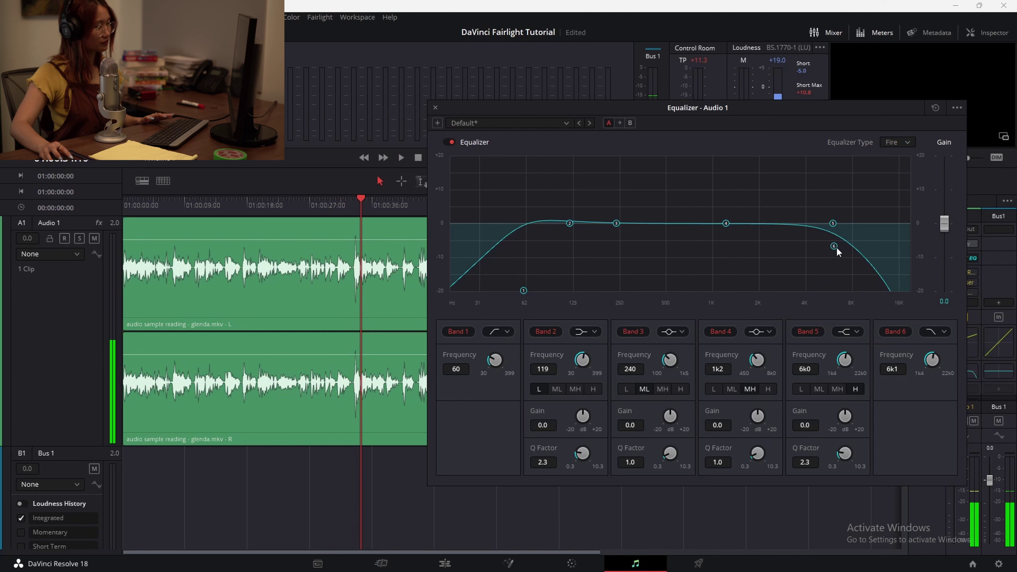
{"action": "key", "text": "ctrl+s"}
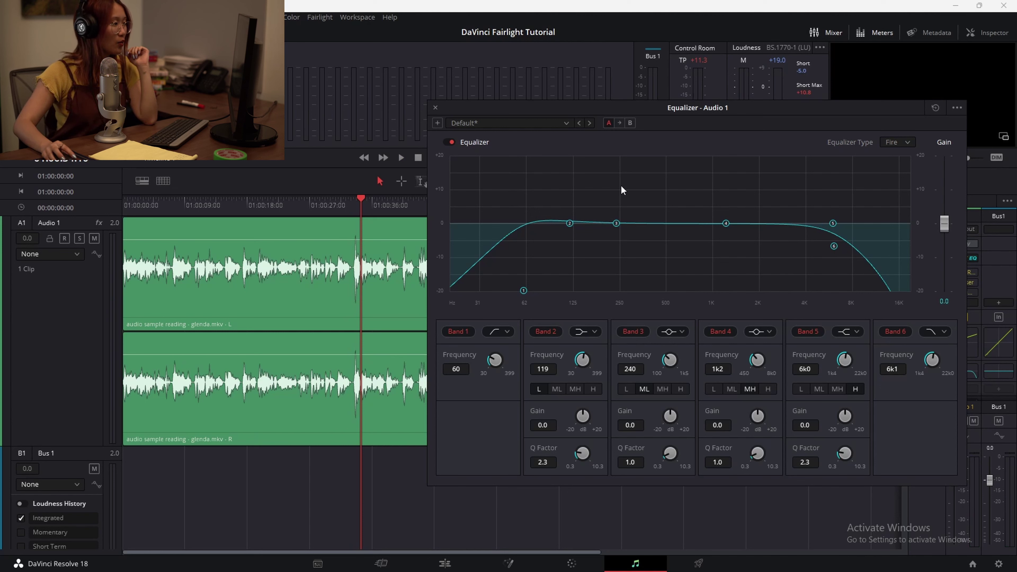
Try Band 3 at 270 Hz with about +14 dB of gain, comparing Q factors of 10.0 and 0.4
{"action": "mouse_move", "coordinate": [616, 224]}
{"action": "left_mouse_down"}
{"action": "mouse_move", "coordinate": [623, 203]}
{"action": "mouse_move", "coordinate": [627, 212]}
{"action": "mouse_move", "coordinate": [622, 179]}
{"action": "mouse_move", "coordinate": [627, 225]}
{"action": "left_mouse_up"}
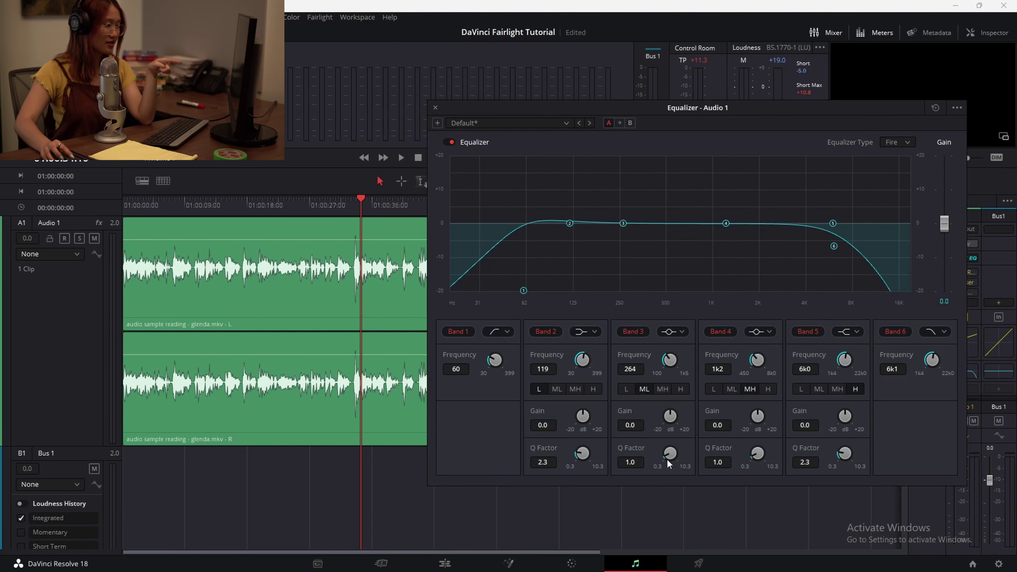
{"action": "left_click_drag", "start_coordinate": [667, 454], "coordinate": [677, 452]}
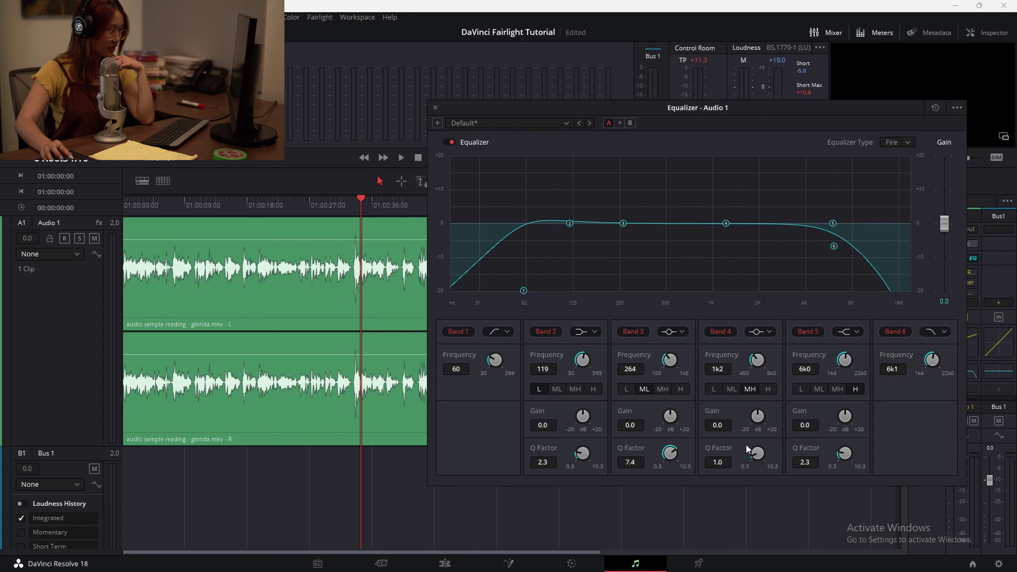
{"action": "left_click_drag", "start_coordinate": [782, 457], "coordinate": [785, 458]}
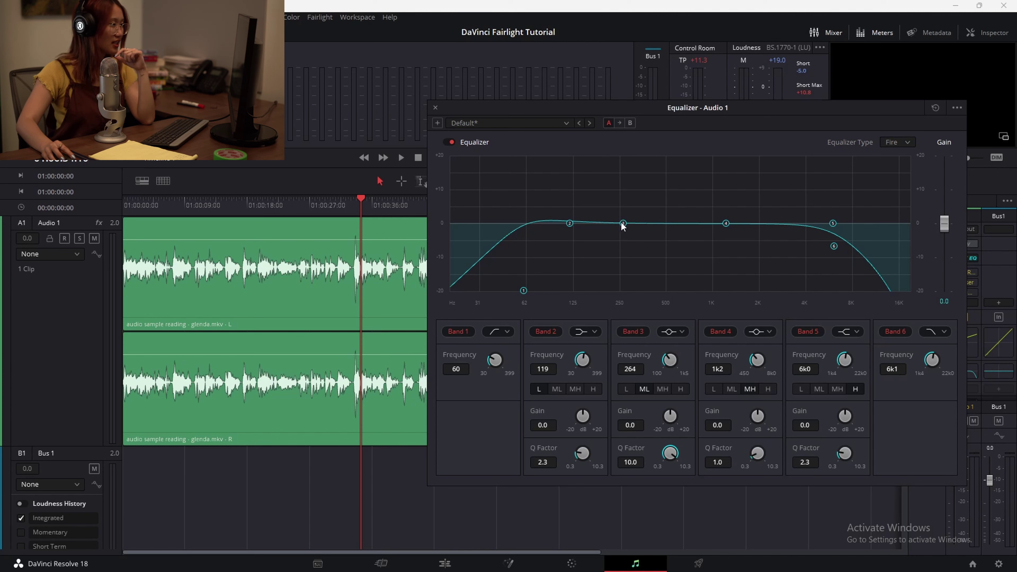
{"action": "left_click_drag", "start_coordinate": [623, 226], "coordinate": [623, 177]}
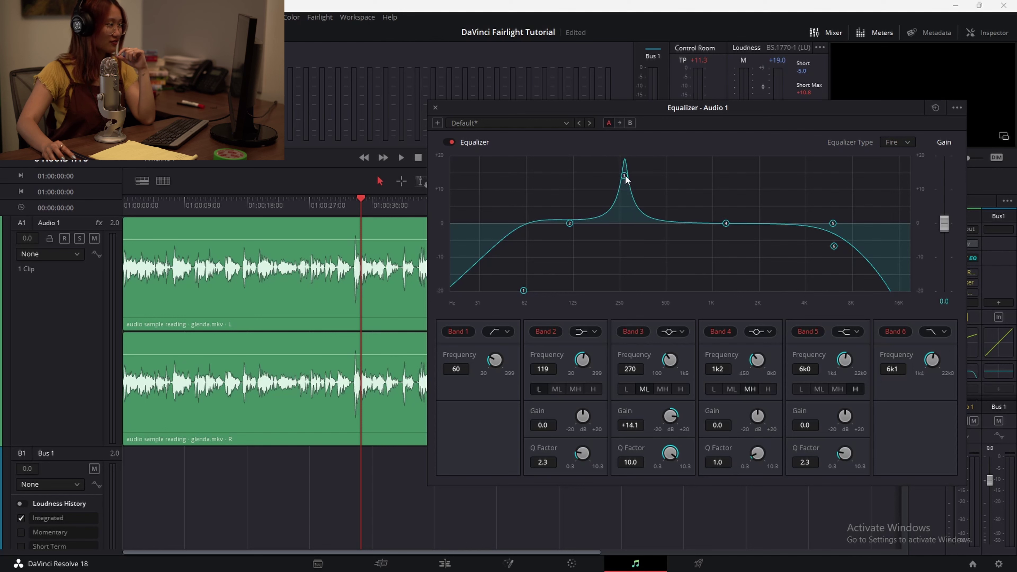
{"action": "left_click_drag", "start_coordinate": [675, 463], "coordinate": [473, 411]}
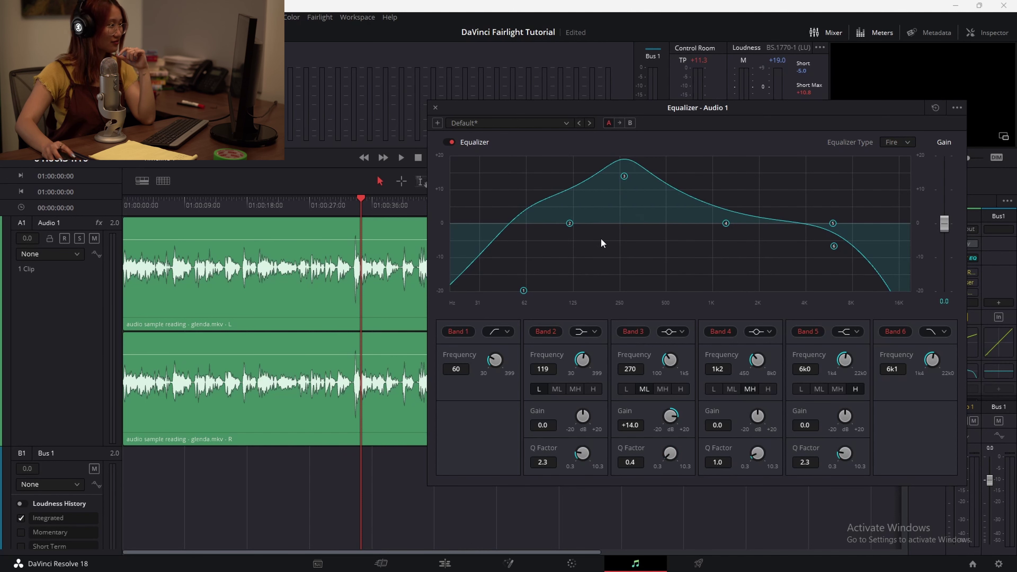
Set equalizer Band 3 to 320 Hz with +1.8 dB of gain and a Q factor of 3.5
{"action": "left_click_drag", "start_coordinate": [624, 178], "coordinate": [636, 221]}
{"action": "left_click_drag", "start_coordinate": [670, 454], "coordinate": [681, 368]}
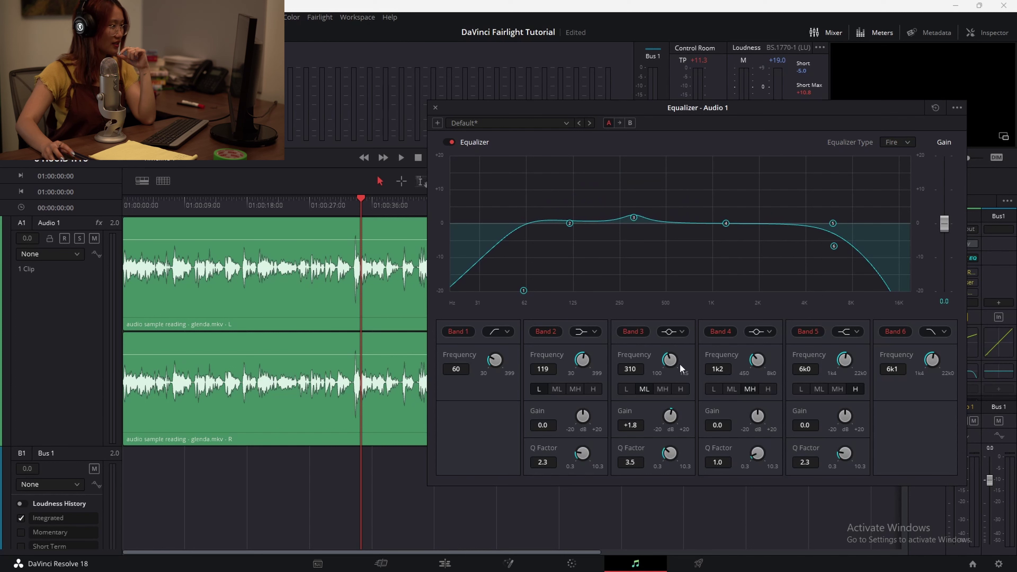
{"action": "left_click_drag", "start_coordinate": [636, 211], "coordinate": [633, 217]}
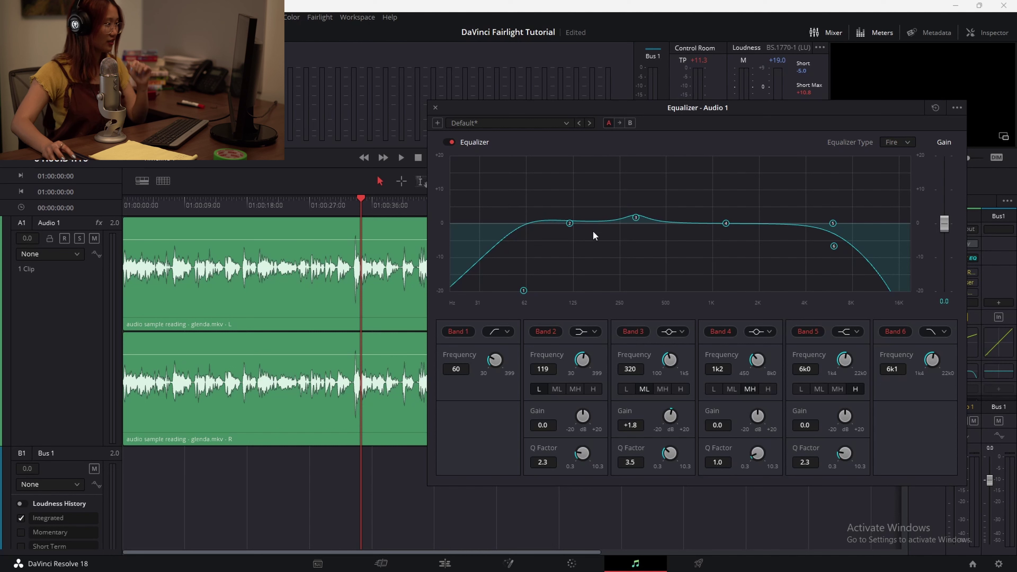
Play the voice from about 20 seconds and set Band 6 to 10.9 kHz and Band 1 to 52 Hz
{"action": "left_click", "coordinate": [267, 208]}
{"action": "key", "text": "space"}
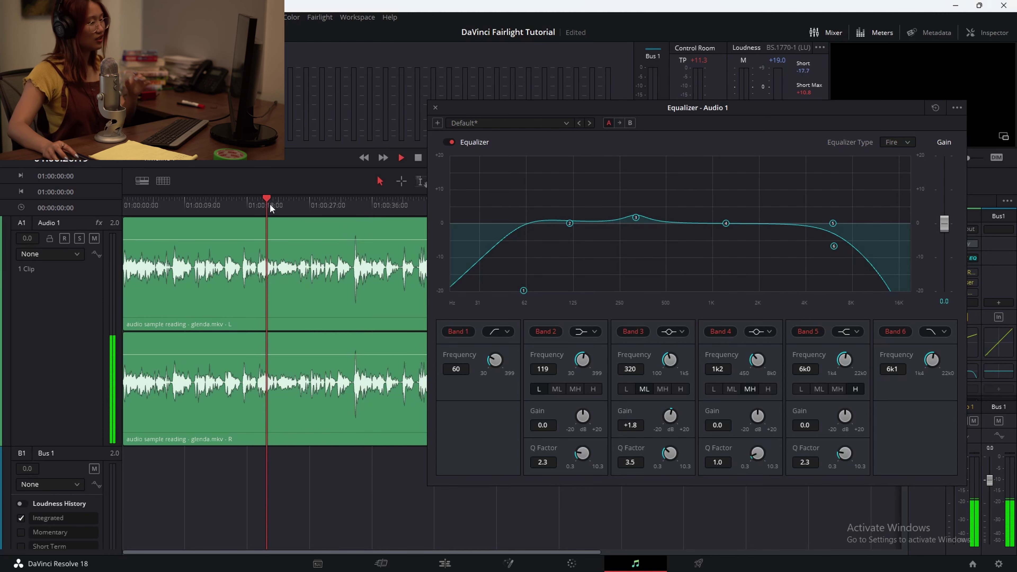
{"action": "left_click_drag", "start_coordinate": [837, 246], "coordinate": [871, 225]}
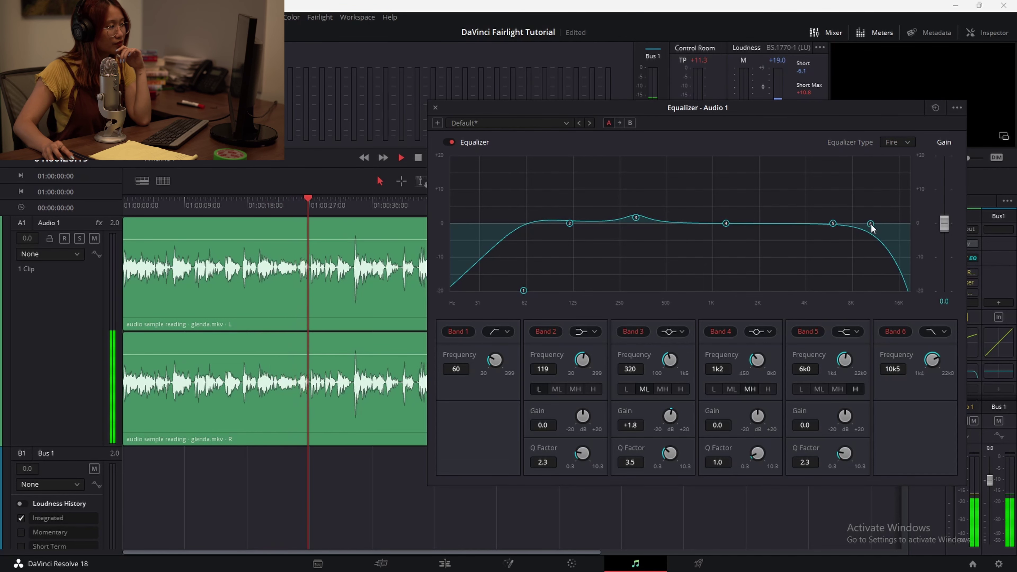
{"action": "mouse_move", "coordinate": [870, 224]}
{"action": "left_mouse_down"}
{"action": "mouse_move", "coordinate": [883, 223]}
{"action": "mouse_move", "coordinate": [861, 223]}
{"action": "mouse_move", "coordinate": [874, 223]}
{"action": "left_mouse_up"}
{"action": "left_click_drag", "start_coordinate": [523, 291], "coordinate": [515, 286]}
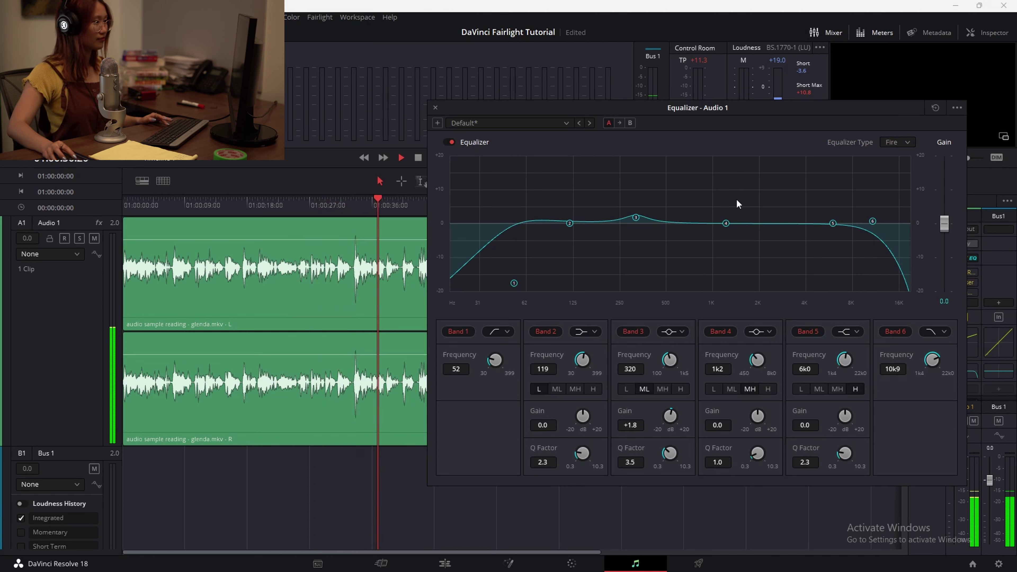
Set Band 3 to 333 Hz with +2.9 dB of gain, close the equalizer, and save the project
{"action": "left_click_drag", "start_coordinate": [635, 217], "coordinate": [638, 214]}
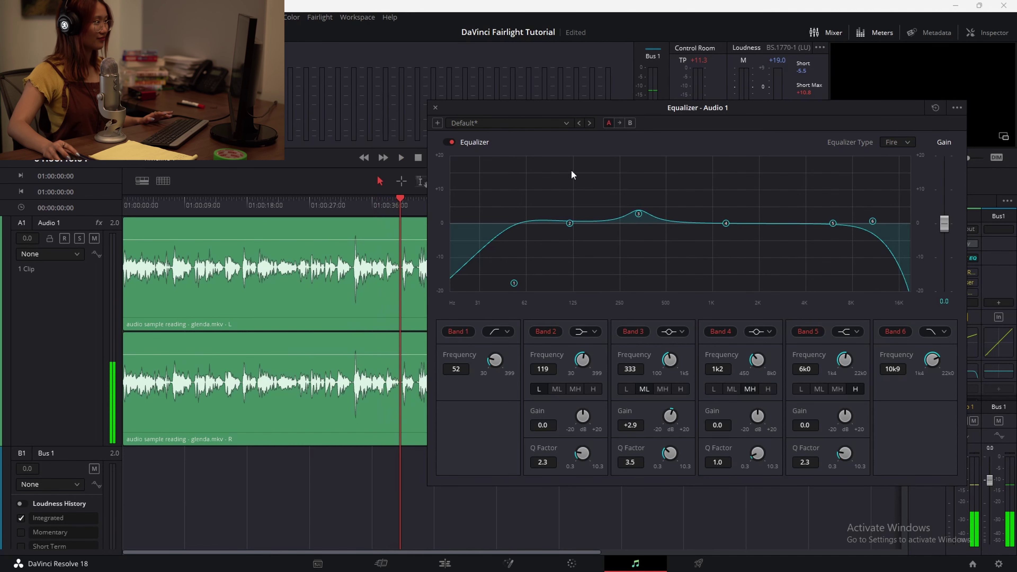
{"action": "left_click", "coordinate": [435, 107]}
{"action": "key", "text": "ctrl+s"}
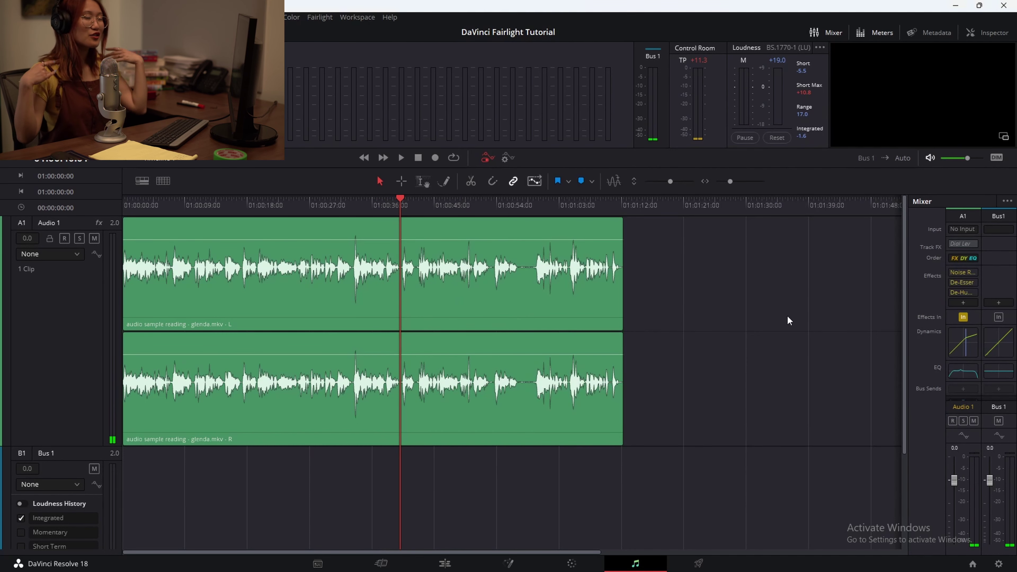